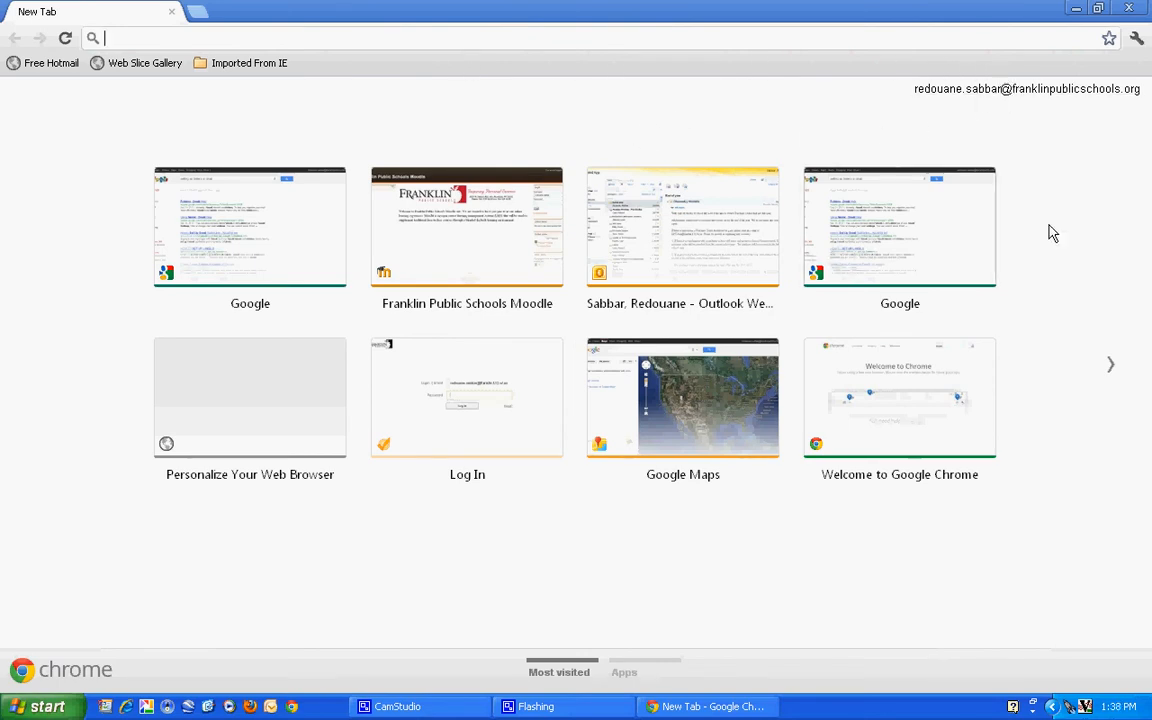
- Go to google.com, open the Gmail inbox from there and refresh the message list
left_click(1110, 367)
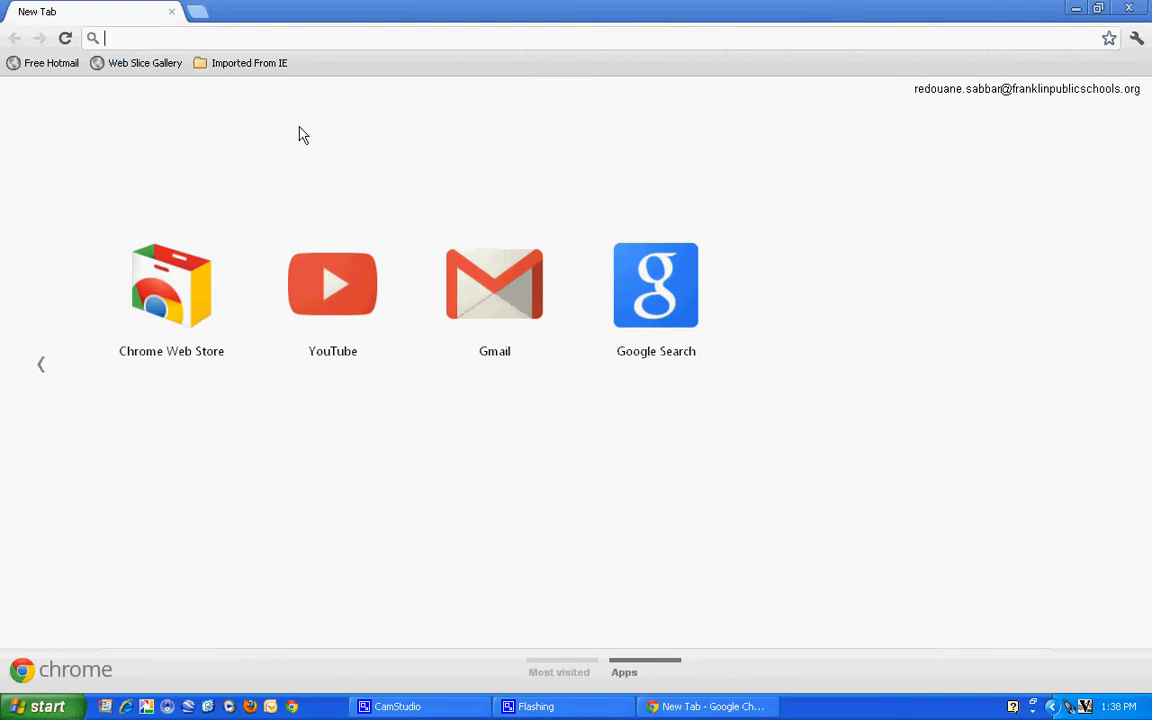
type("google.com")
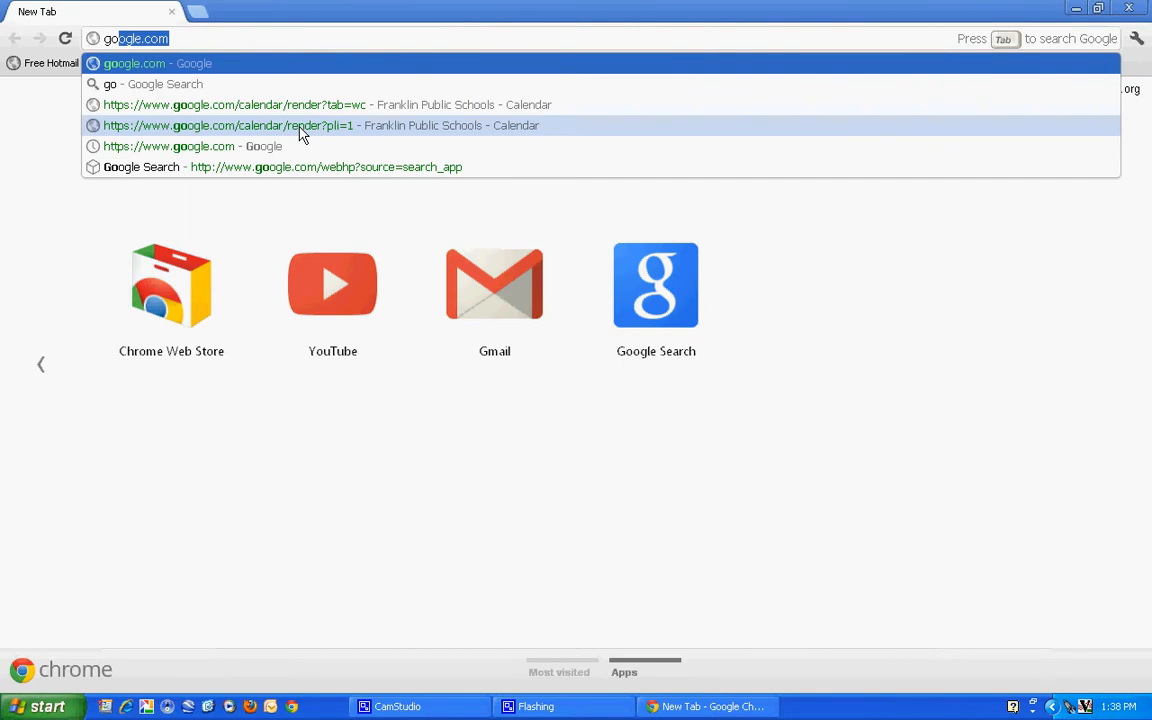
key("Return")
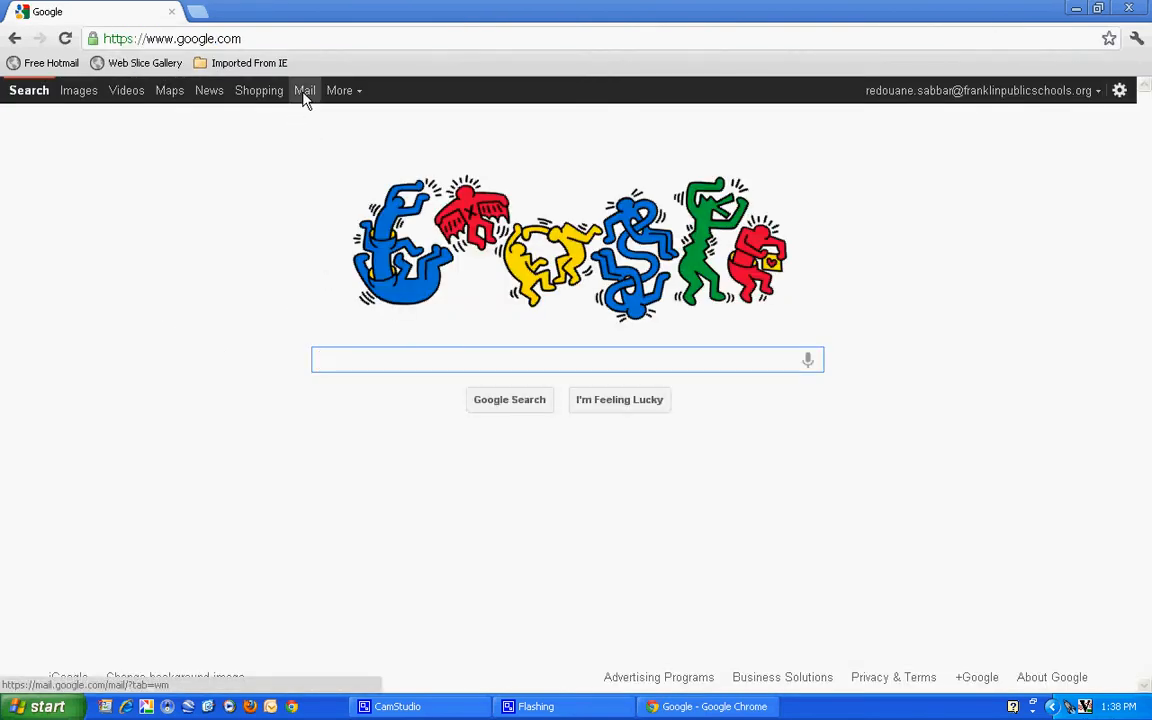
left_click(304, 92)
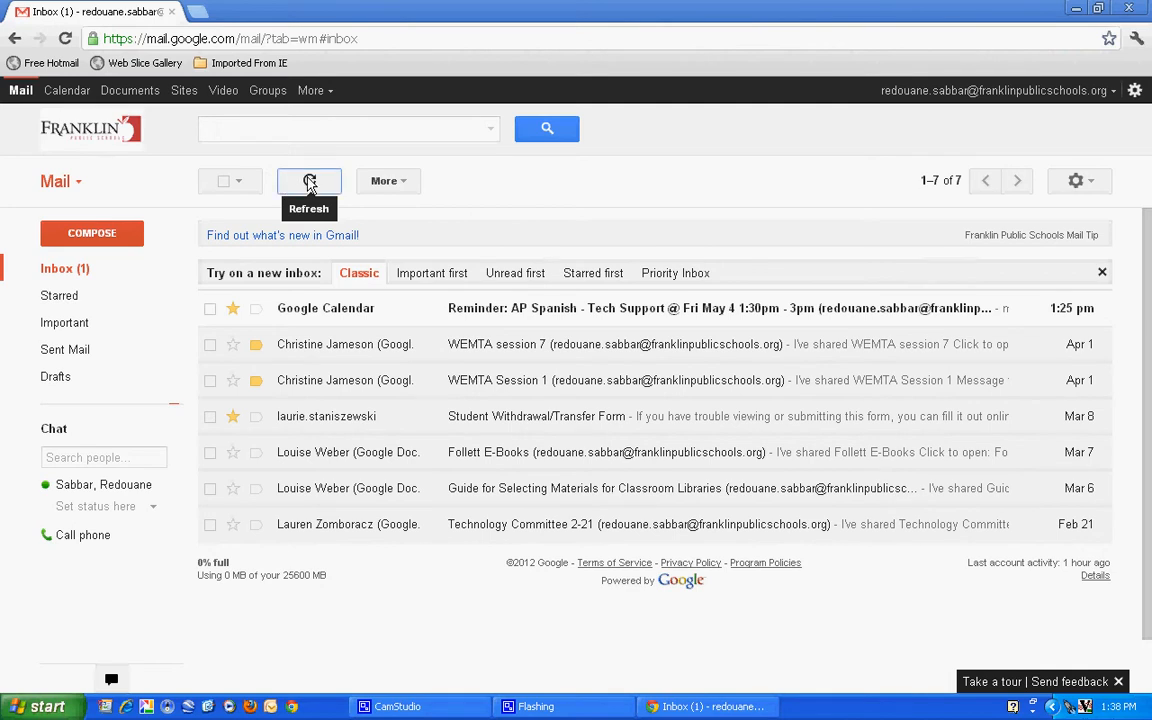
left_click(310, 183)
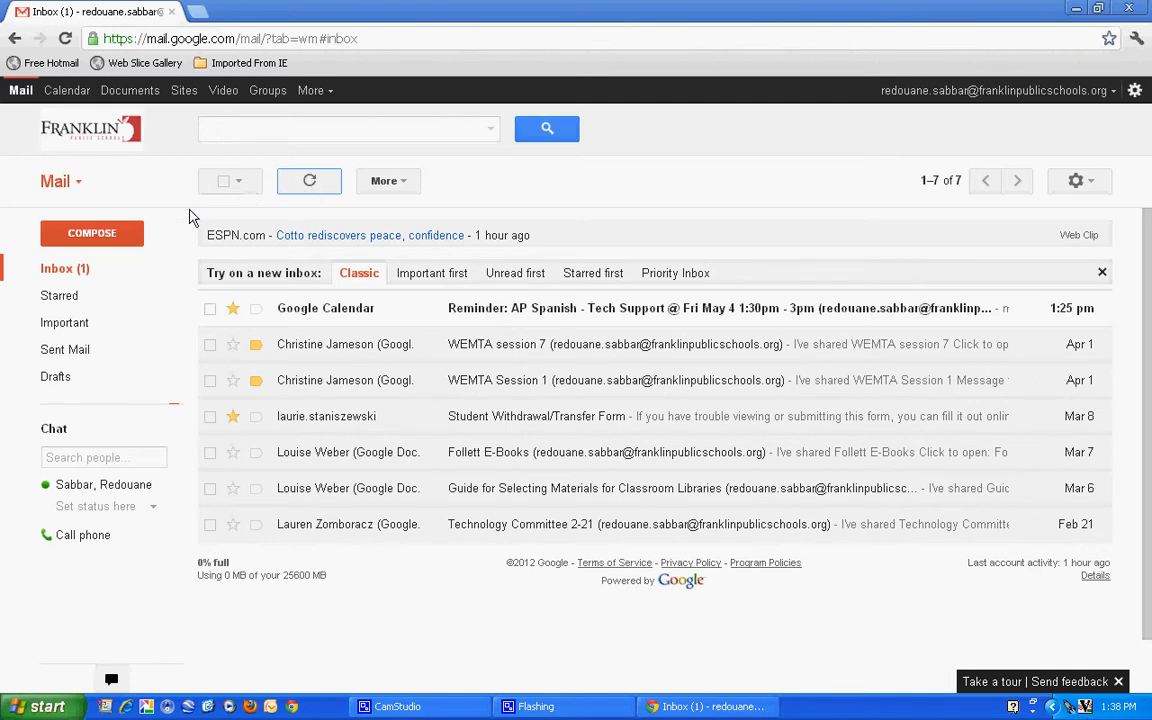
- View the Starred and Important mail lists and return to the inbox
mouse_move(103, 293)
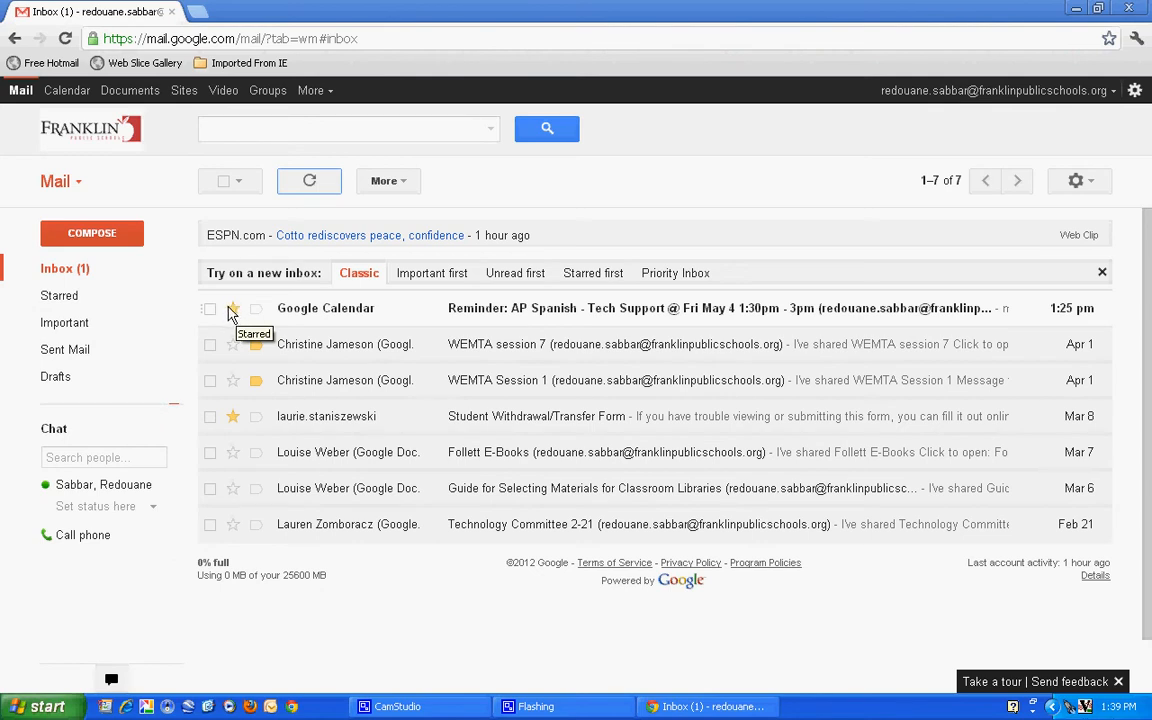
left_click(231, 309)
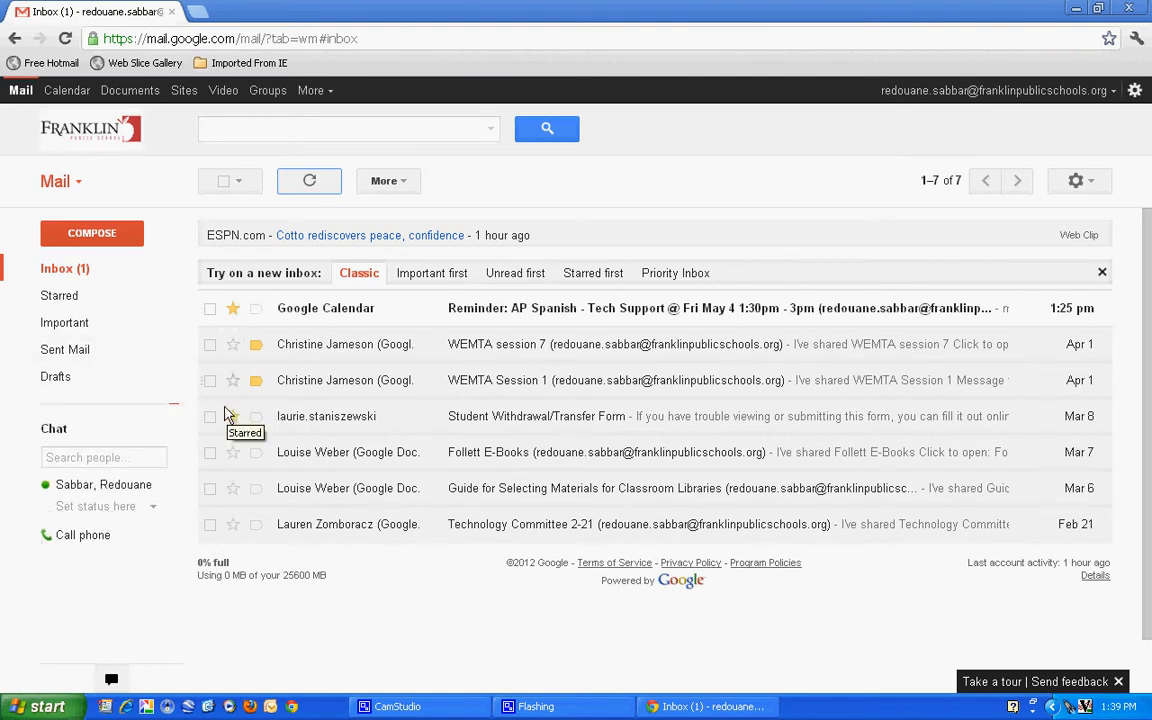
mouse_move(55, 300)
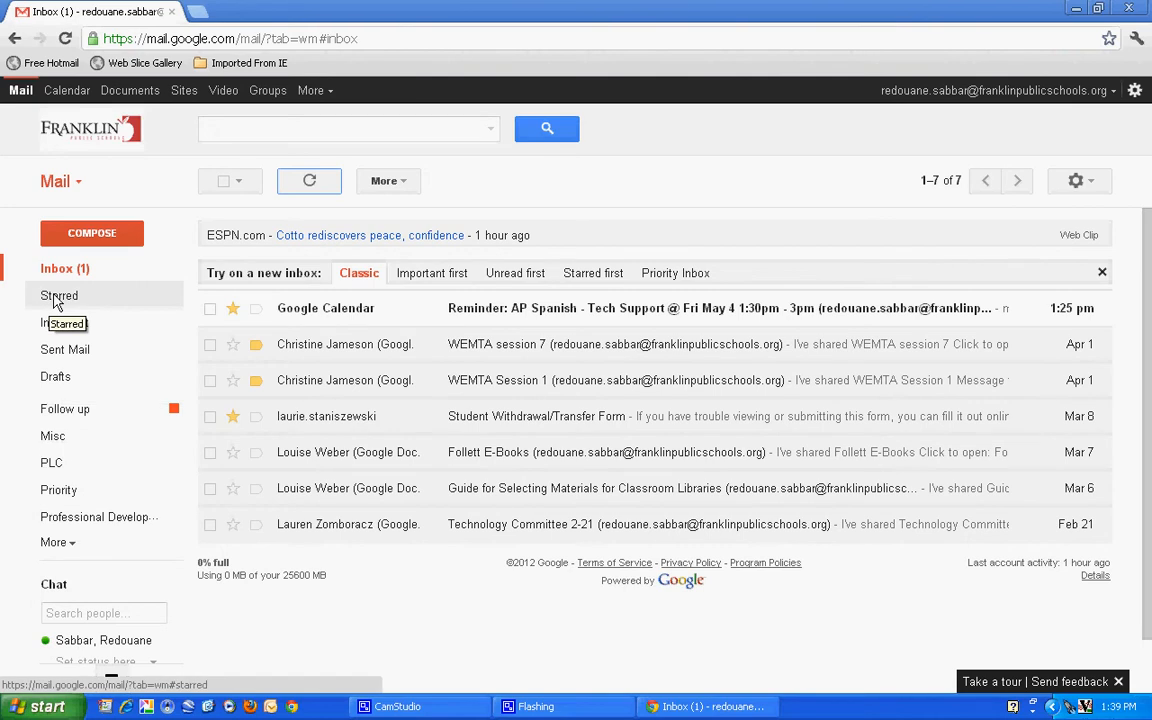
left_click(57, 298)
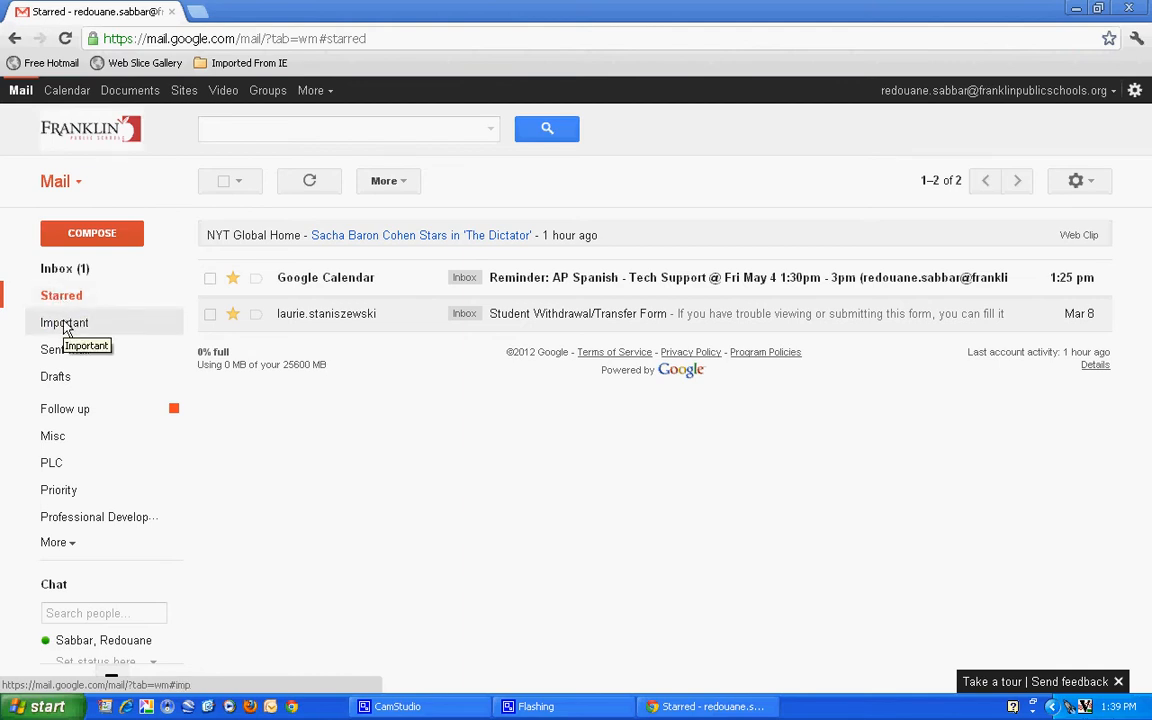
left_click(64, 323)
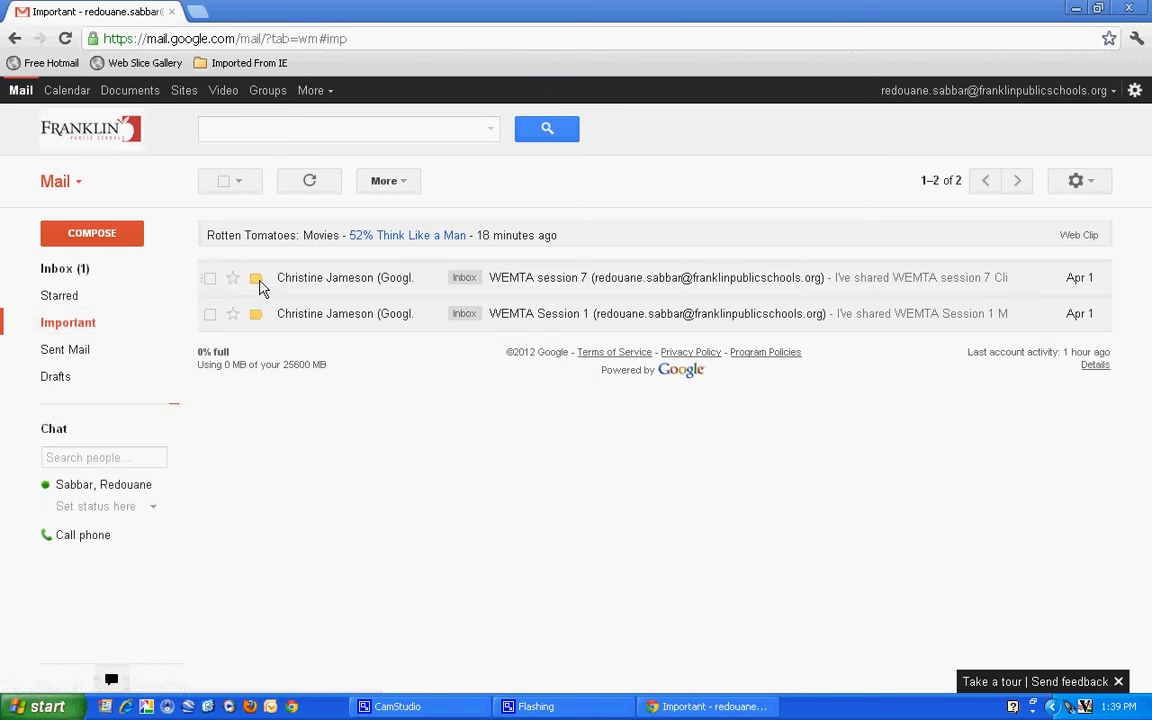
mouse_move(260, 287)
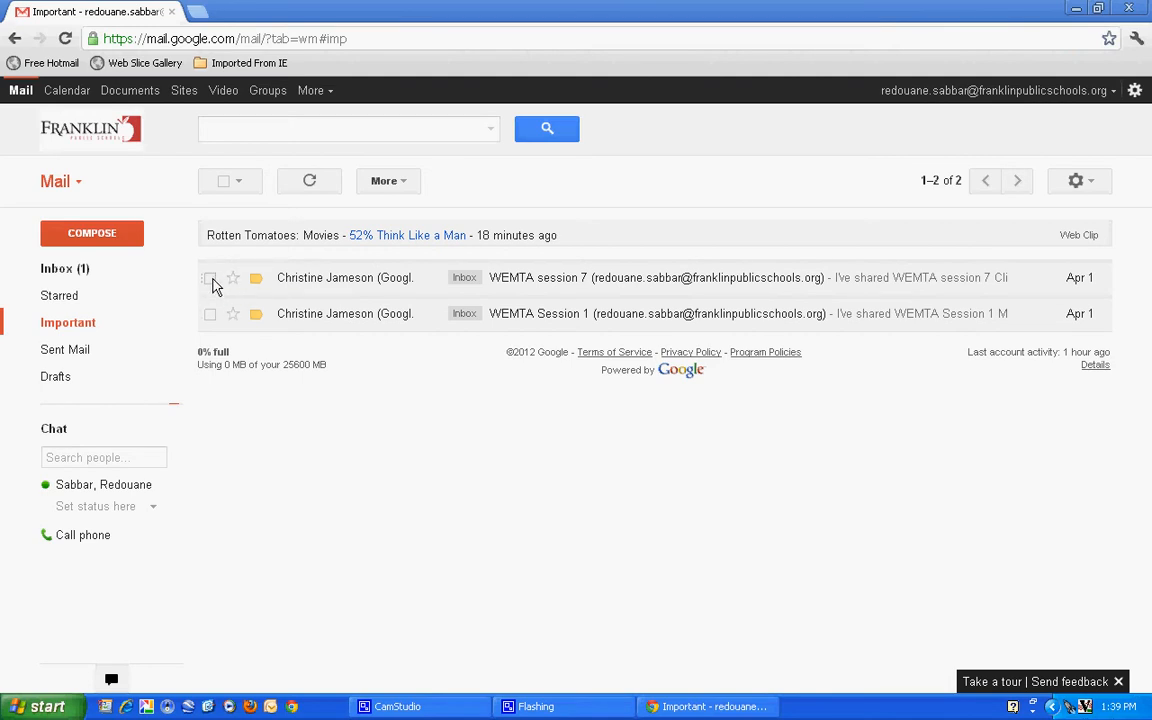
left_click(210, 279)
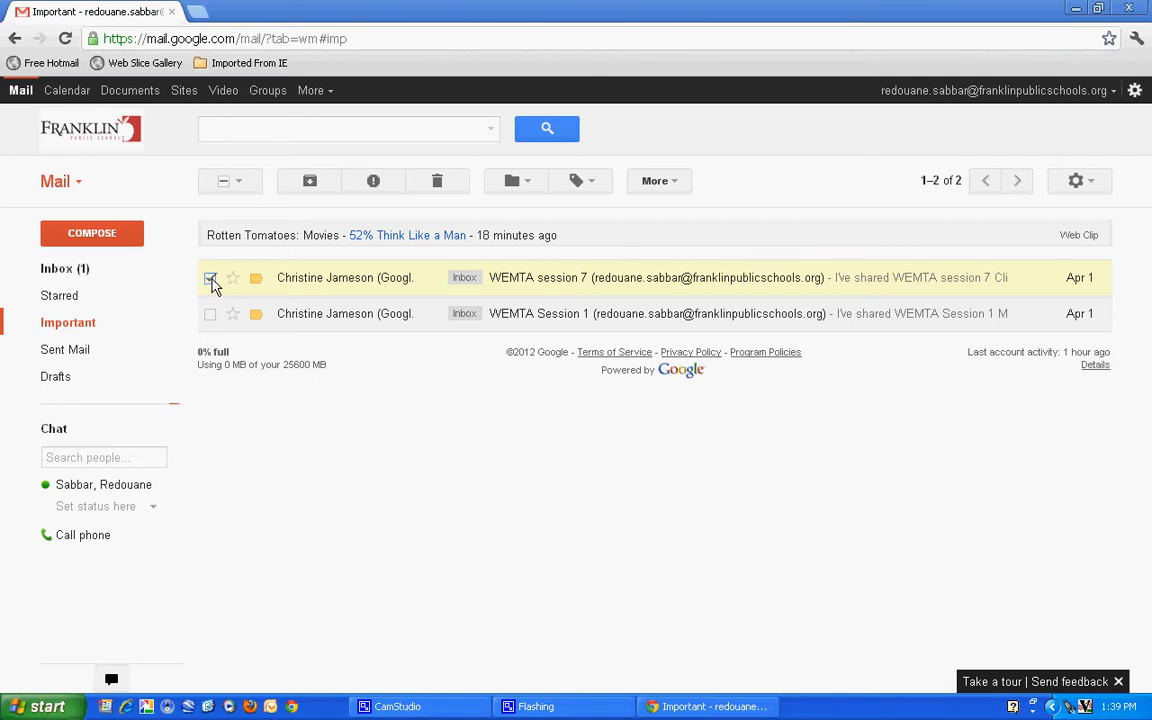
left_click(210, 279)
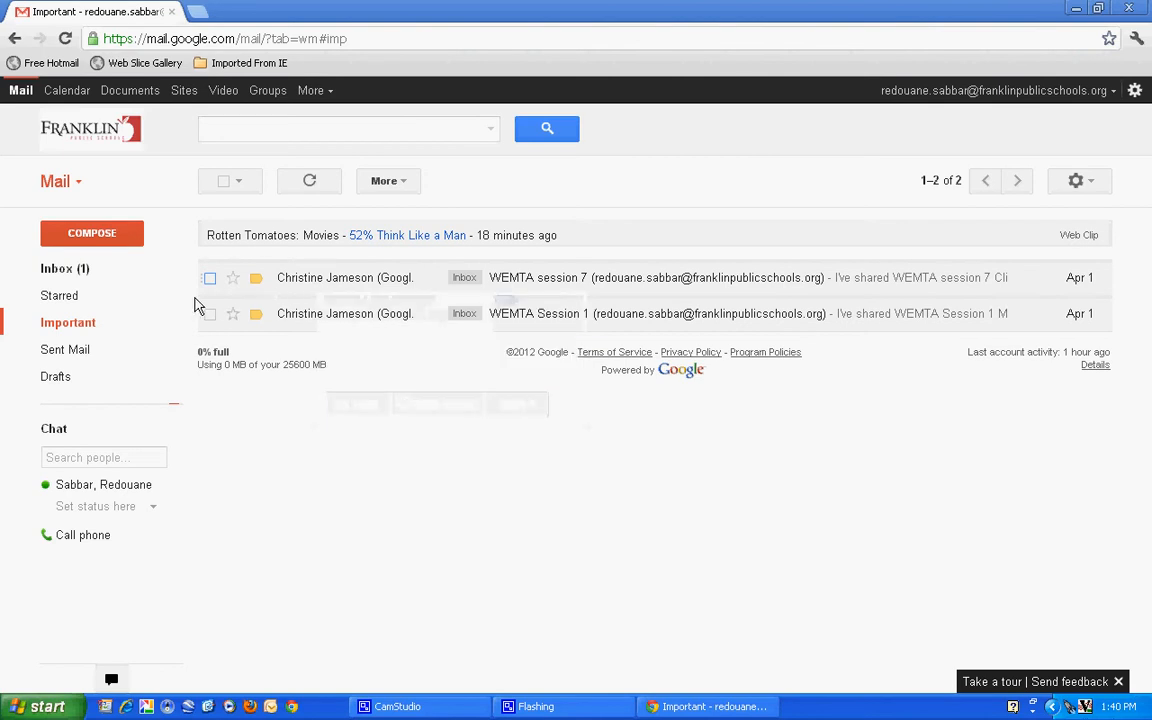
mouse_move(147, 298)
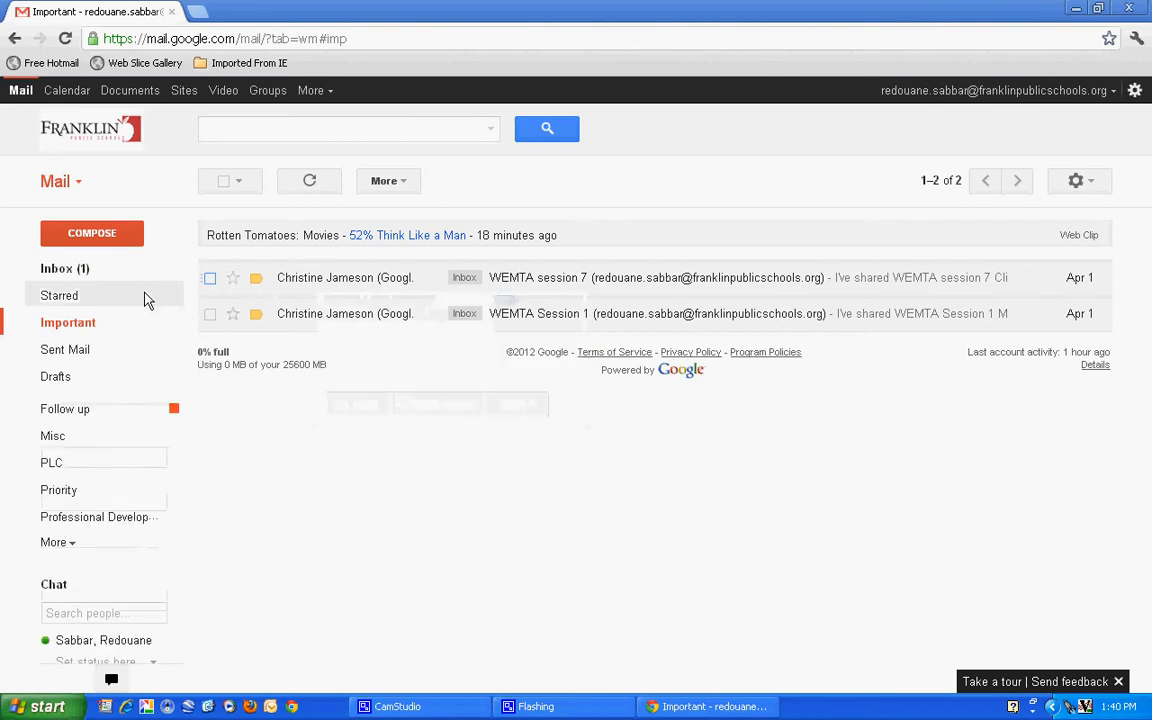
left_click(60, 272)
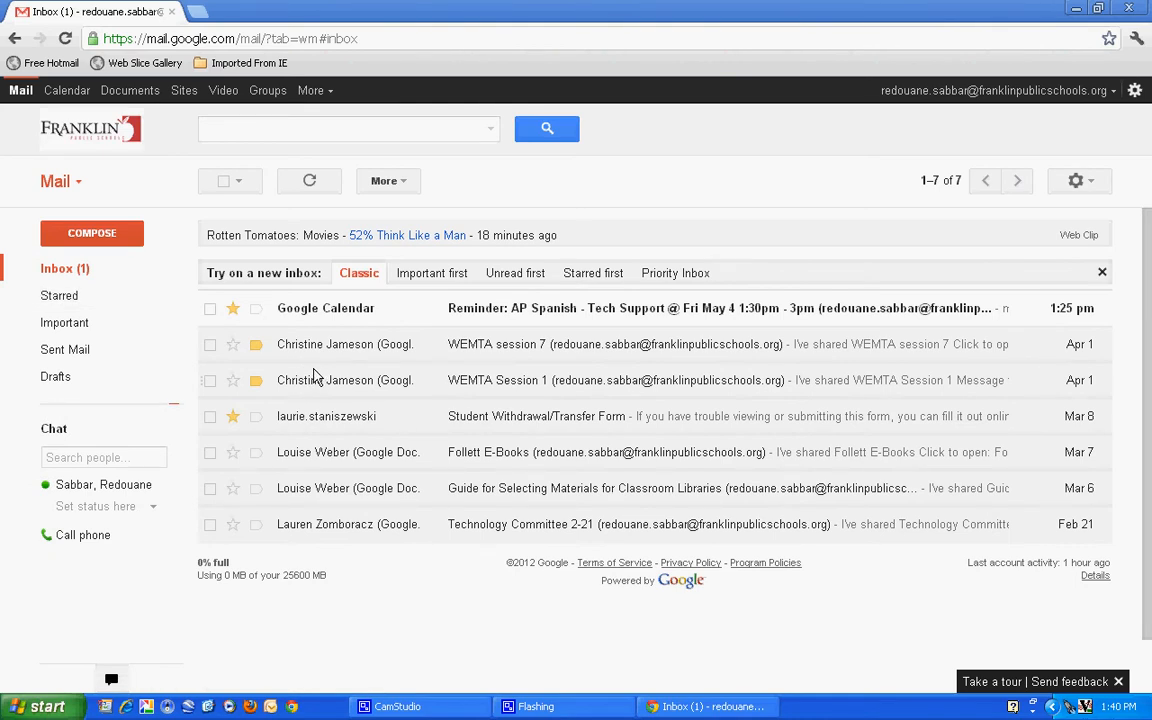
left_click(210, 345)
left_click(210, 342)
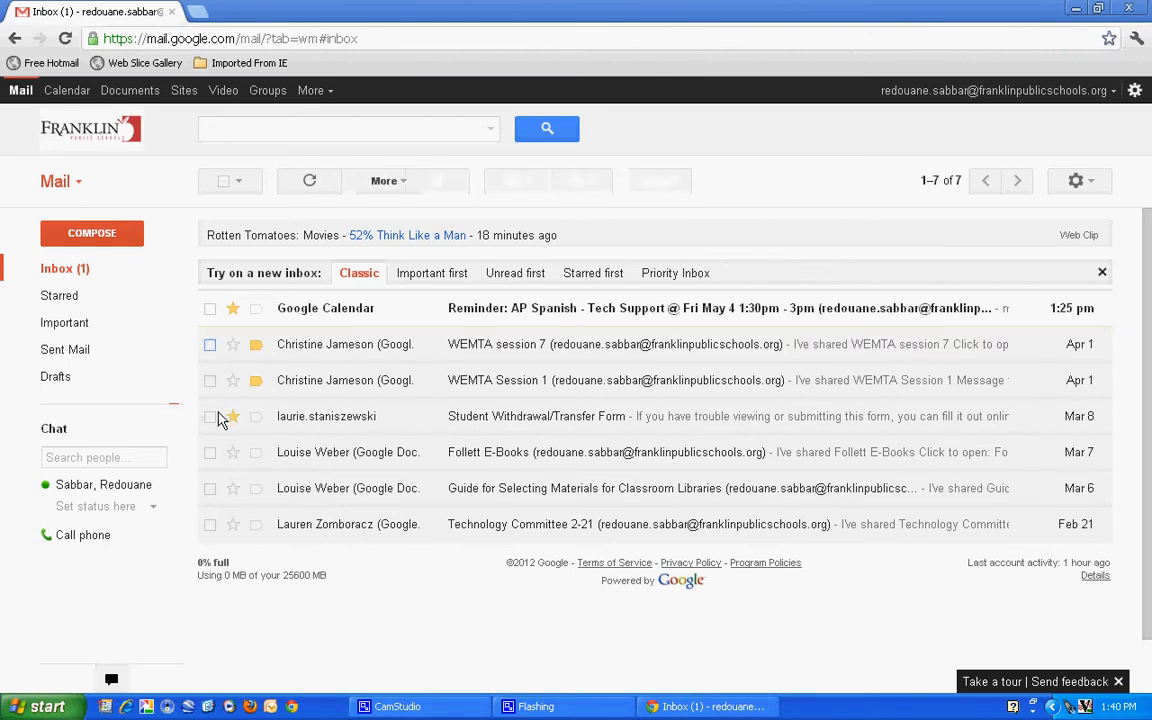
left_click(210, 452)
left_click(210, 488)
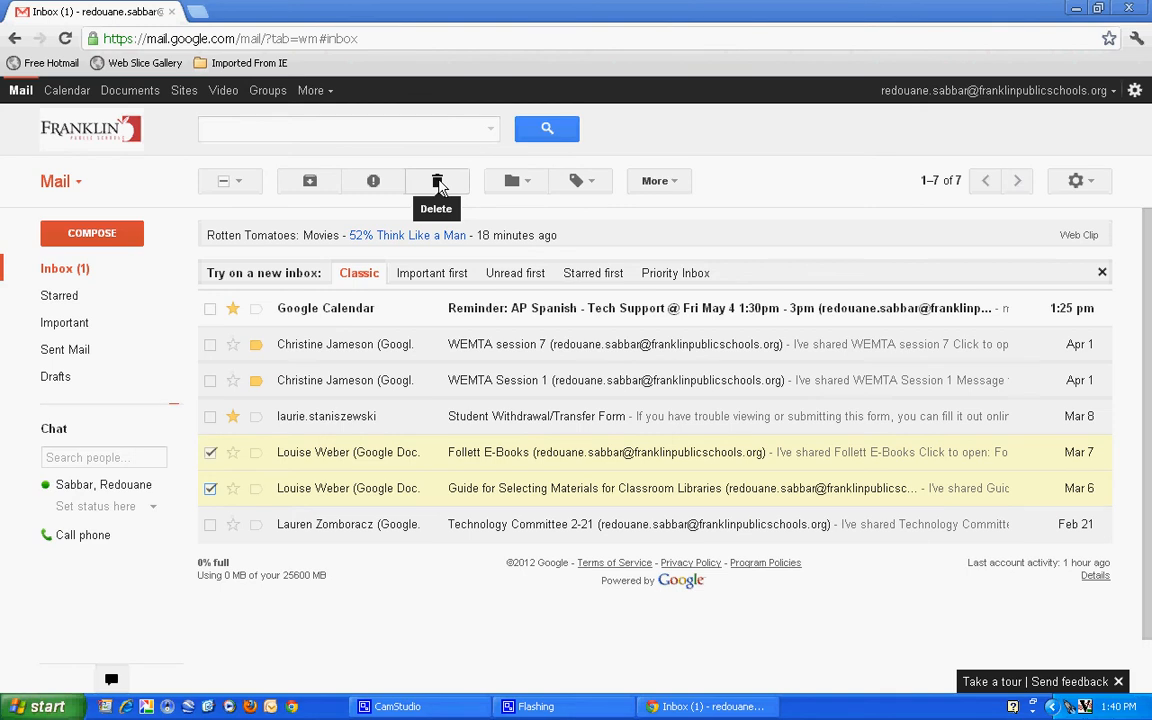
left_click(210, 455)
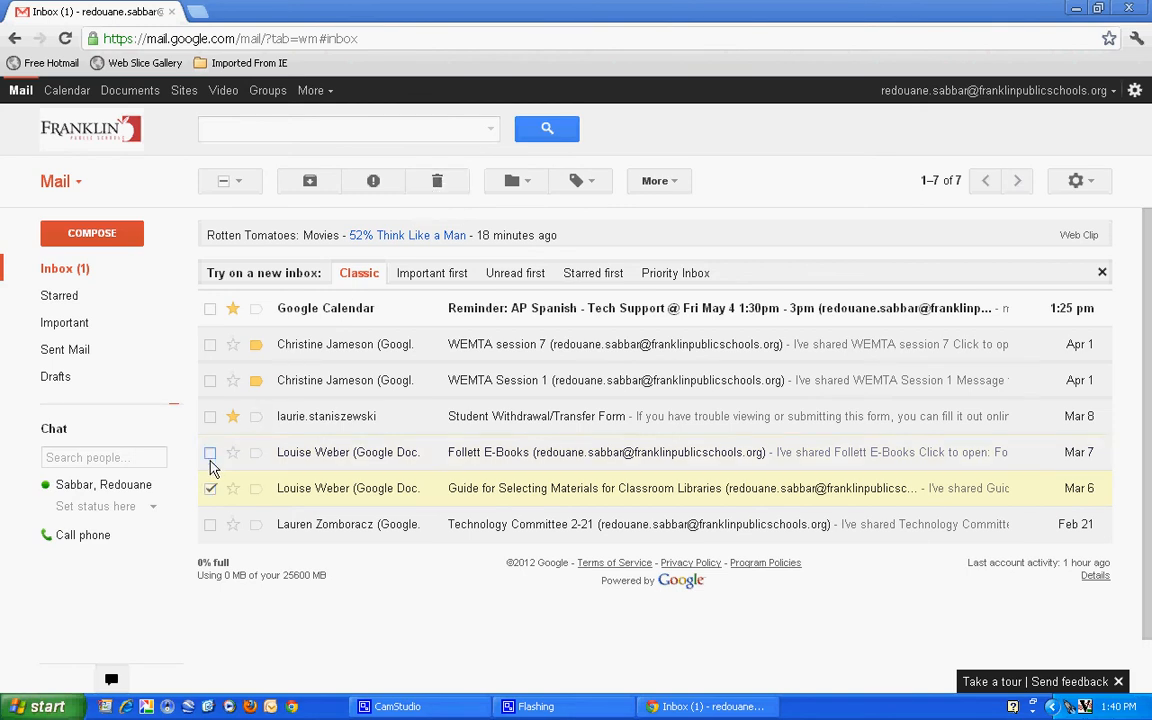
left_click(210, 488)
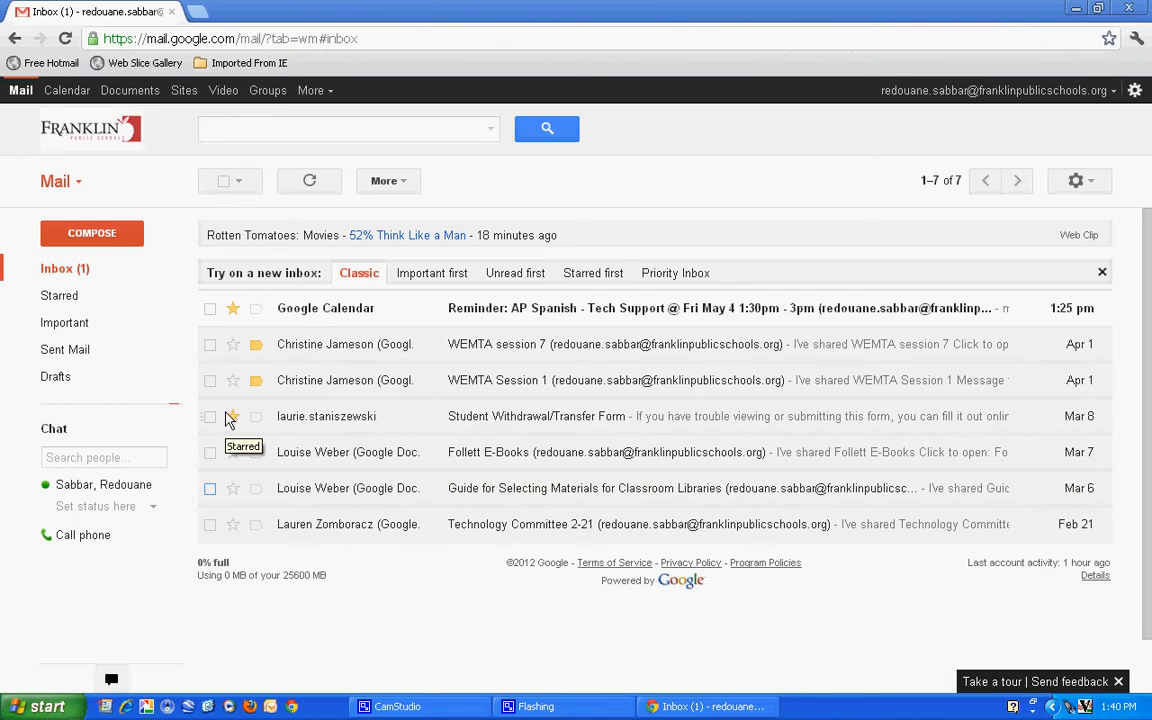
- Expand the full label list beside the inbox and open the label management settings
mouse_move(110, 358)
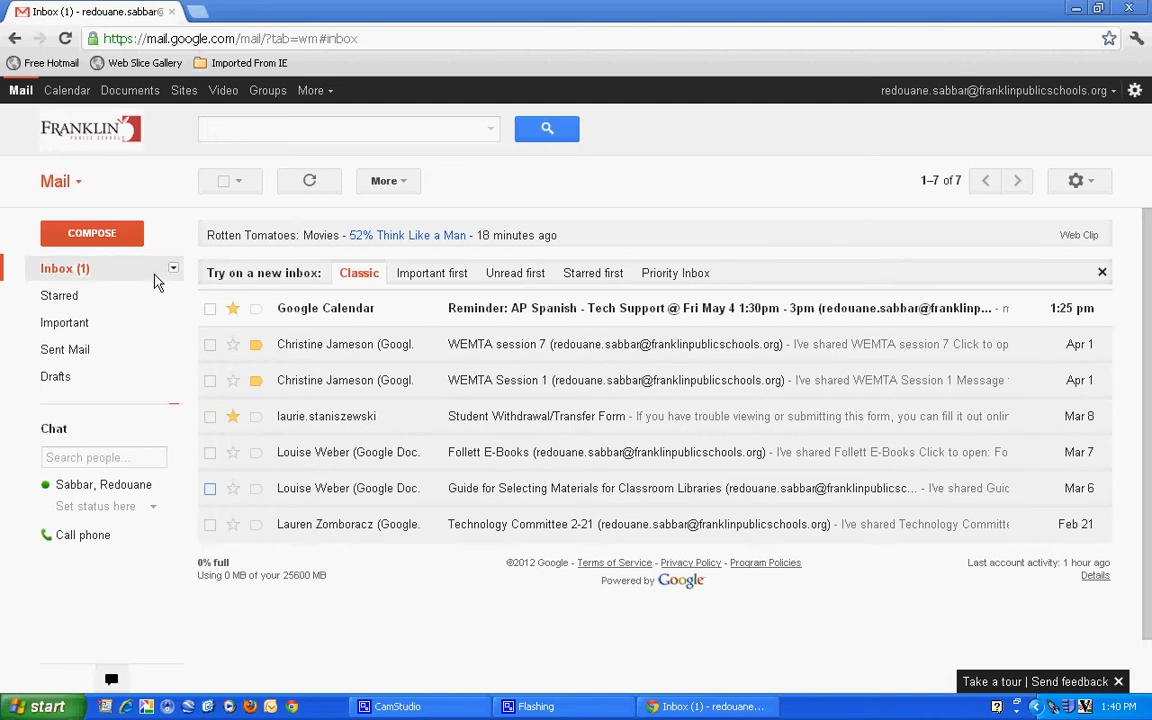
mouse_move(134, 340)
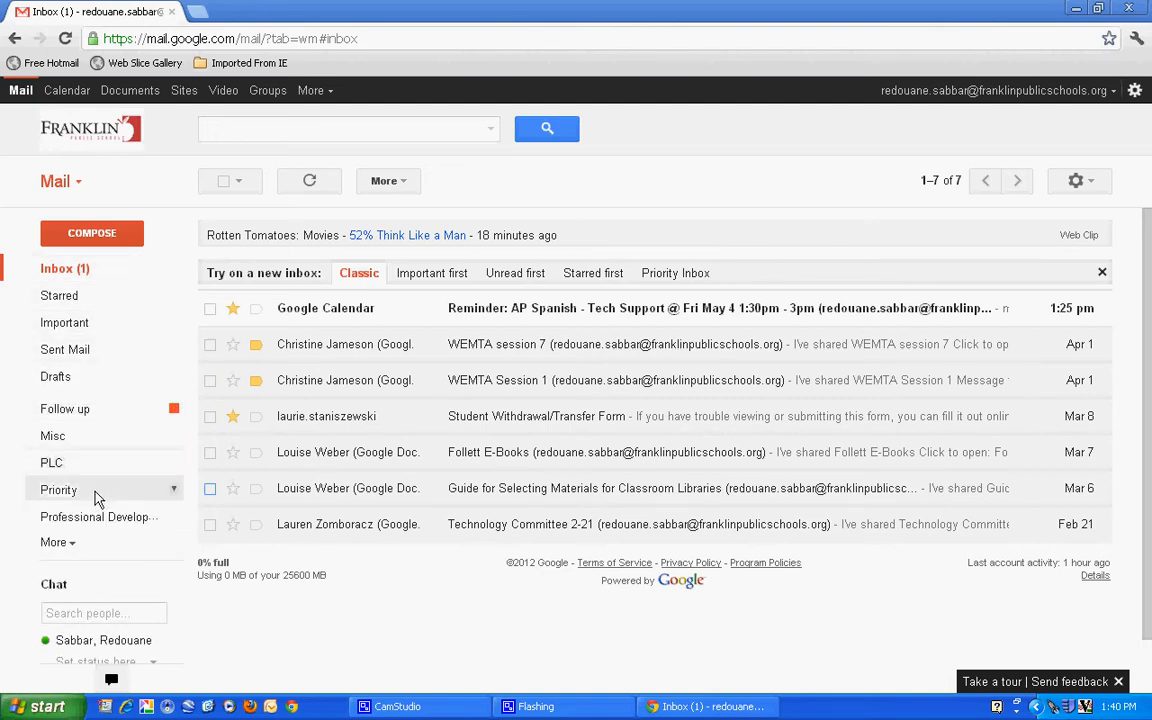
left_click(55, 542)
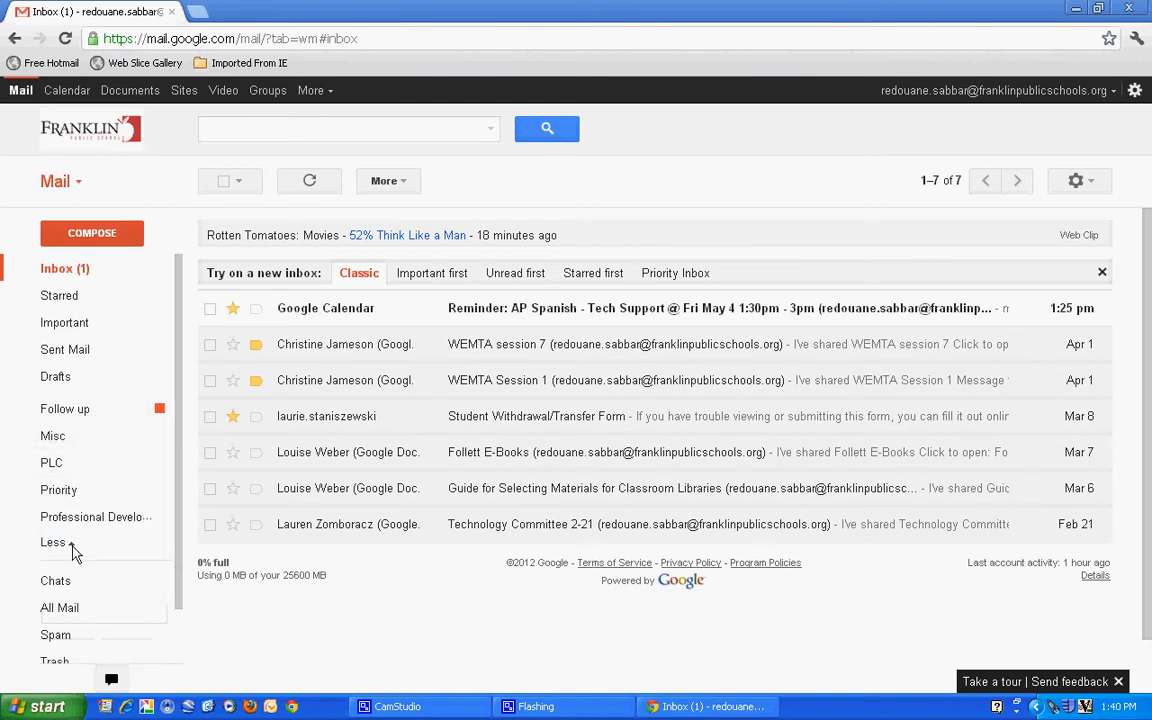
left_click_drag(178, 524, 172, 597)
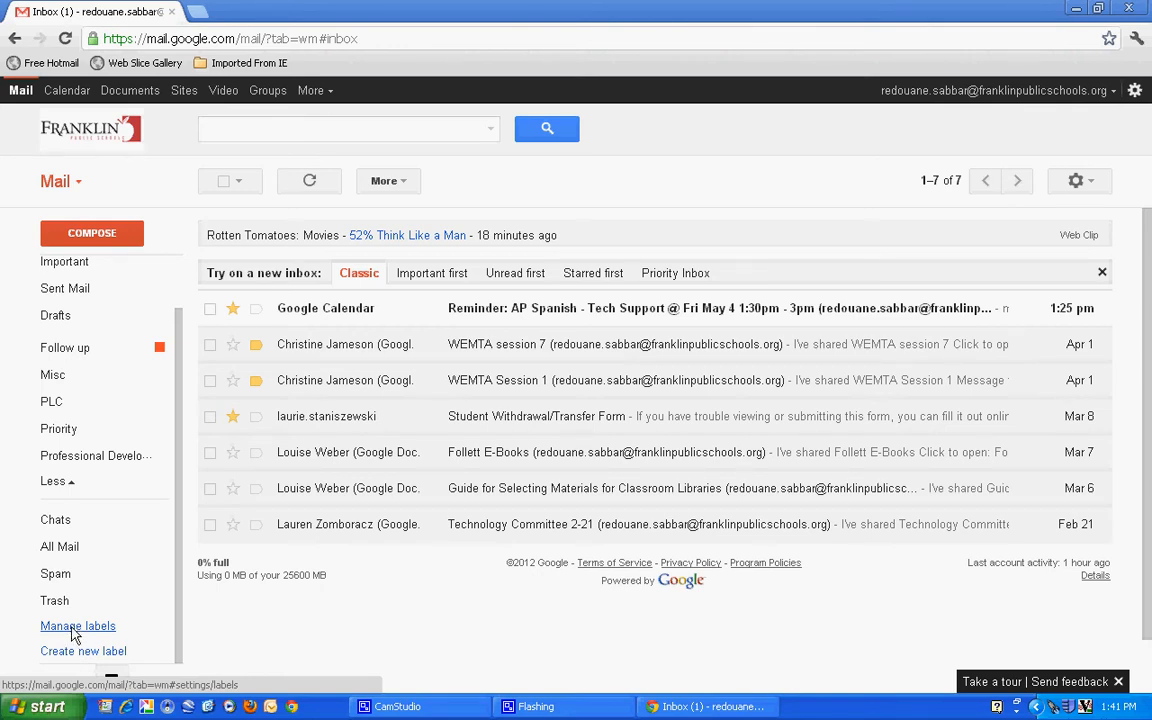
left_click(73, 632)
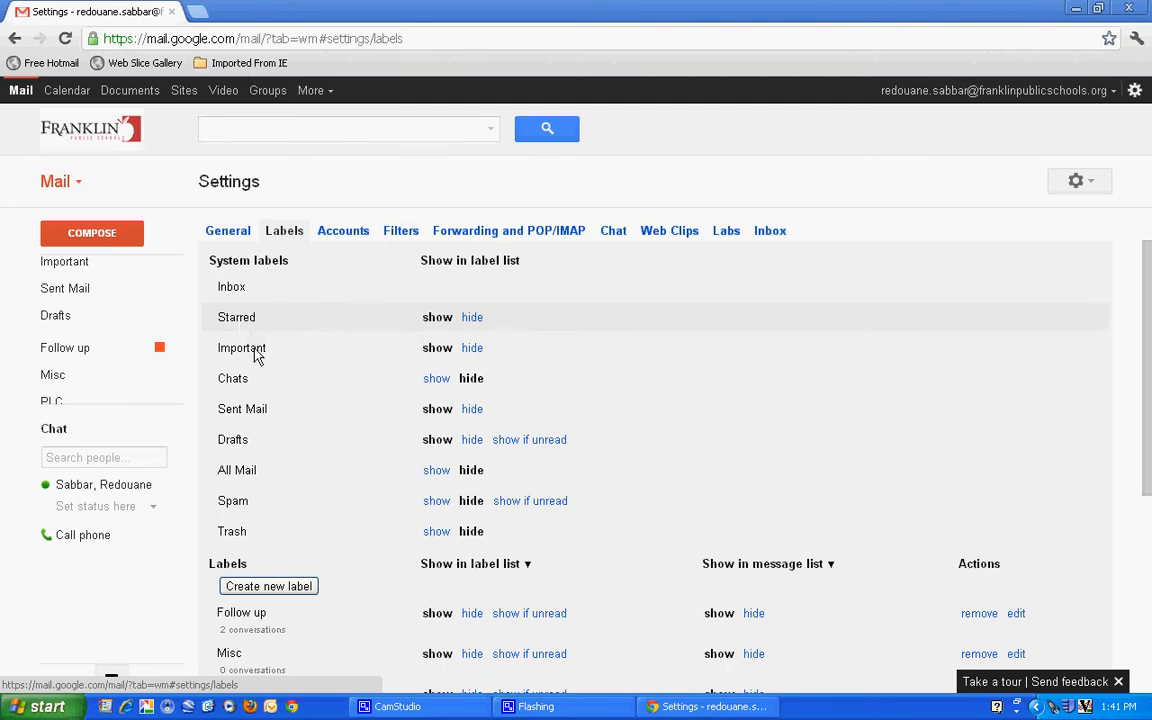
- Show the Chats system label in the label list and hide it again
left_click(437, 385)
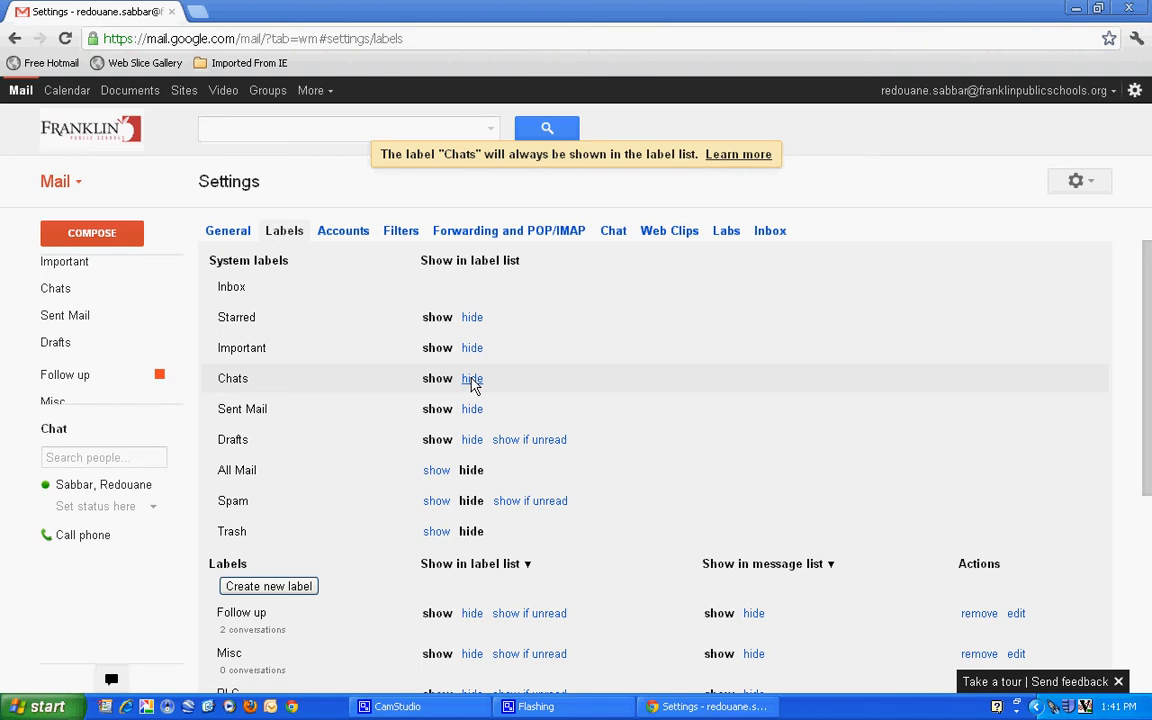
left_click(472, 383)
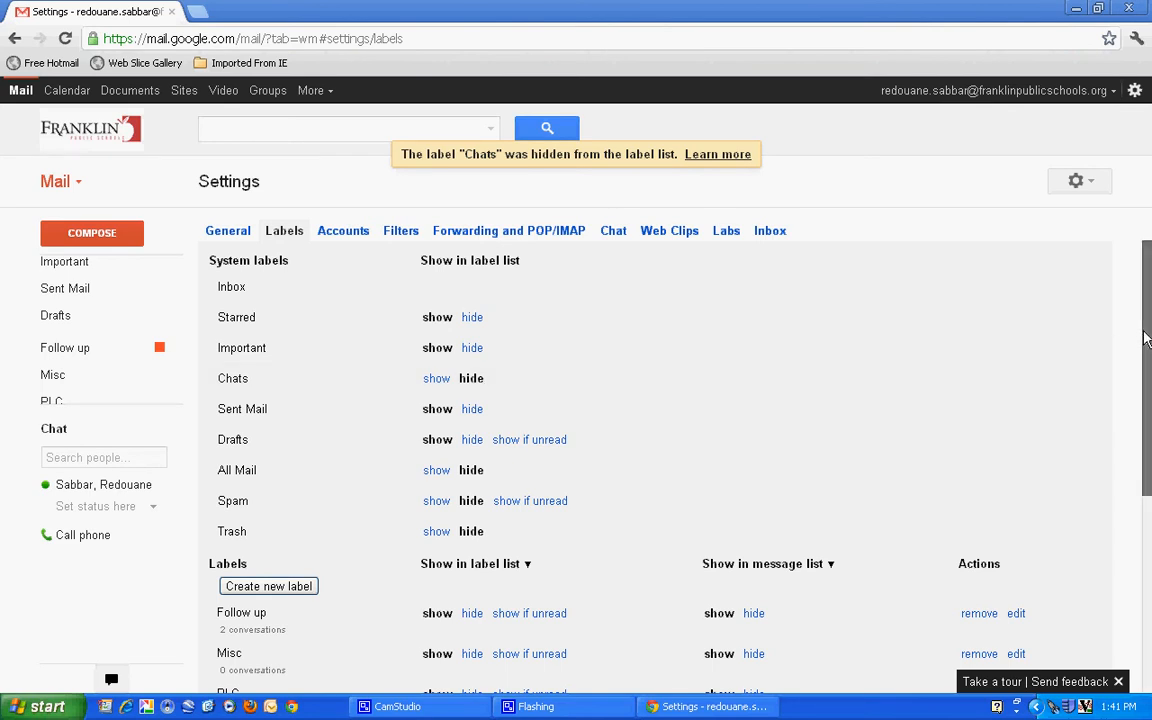
- Create a new mail label named "Tech tool time"
left_click_drag(1147, 338, 1130, 428)
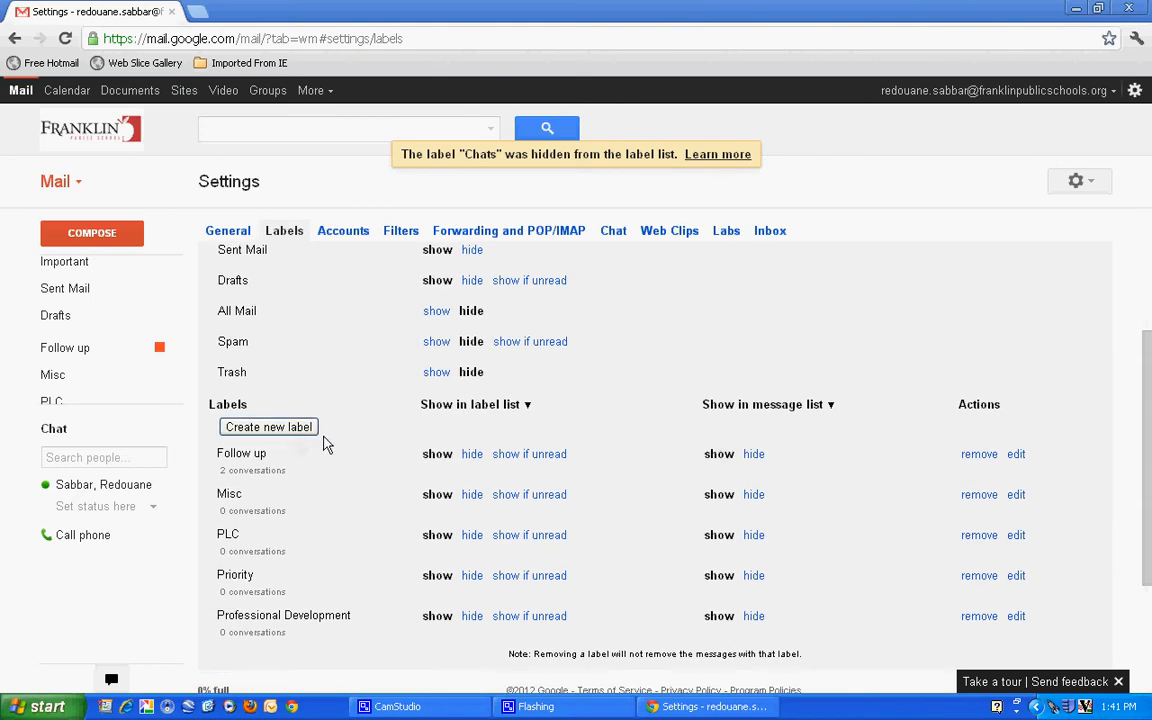
left_click(265, 430)
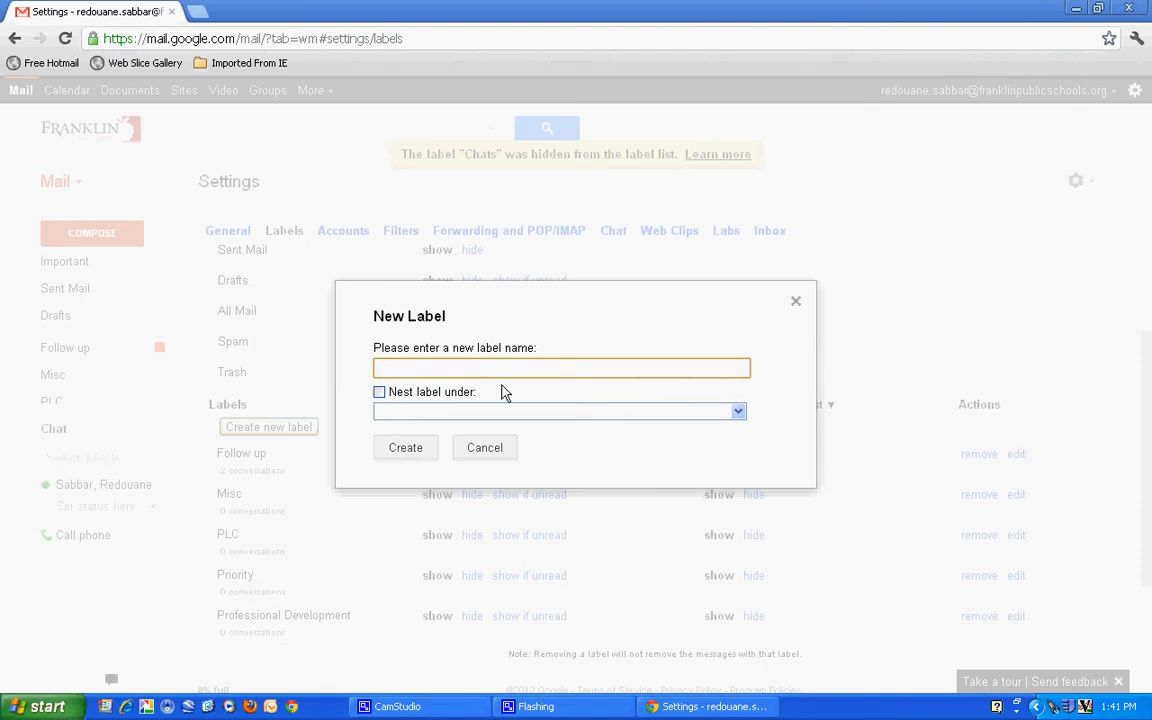
type("Tech tool time")
left_click(405, 452)
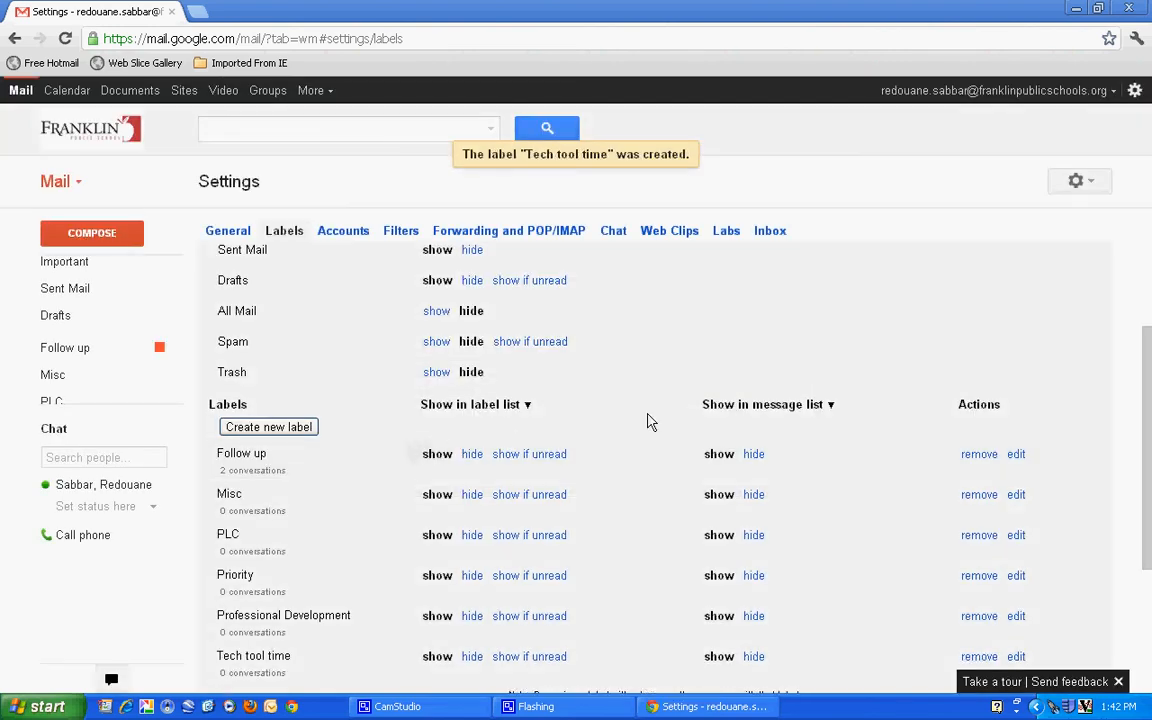
- Create a new label named "Google Docs" nested under the "Tech tool time" label
left_click_drag(1148, 363, 1148, 443)
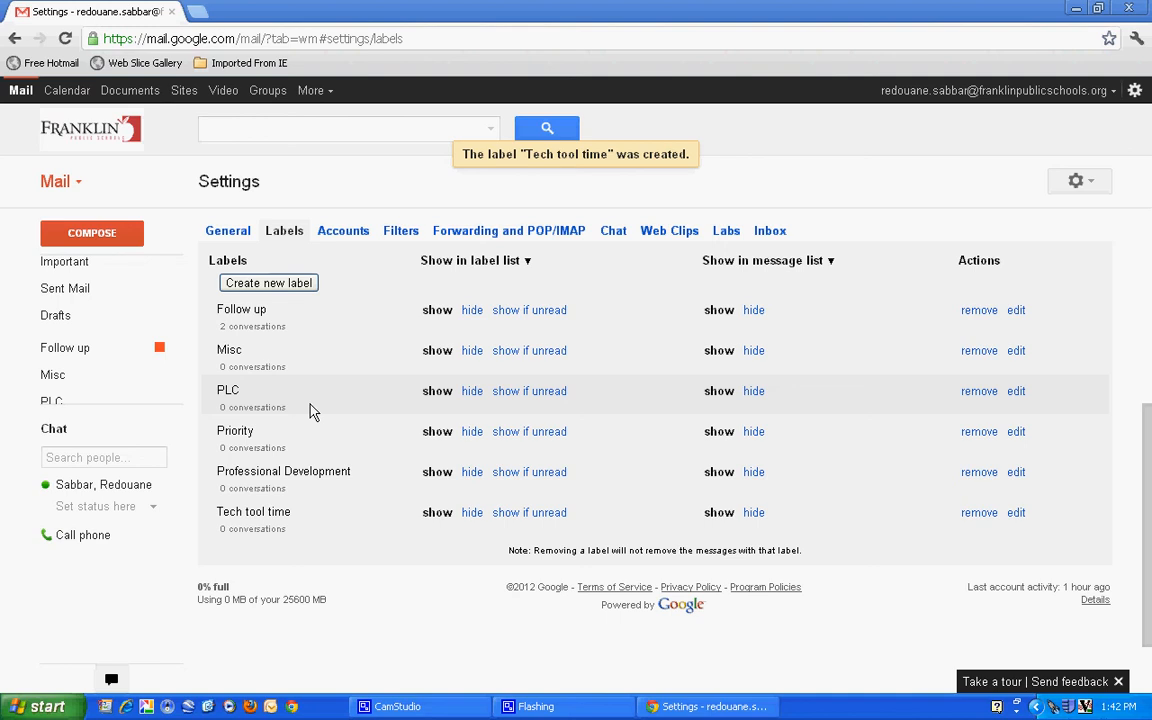
left_click(268, 286)
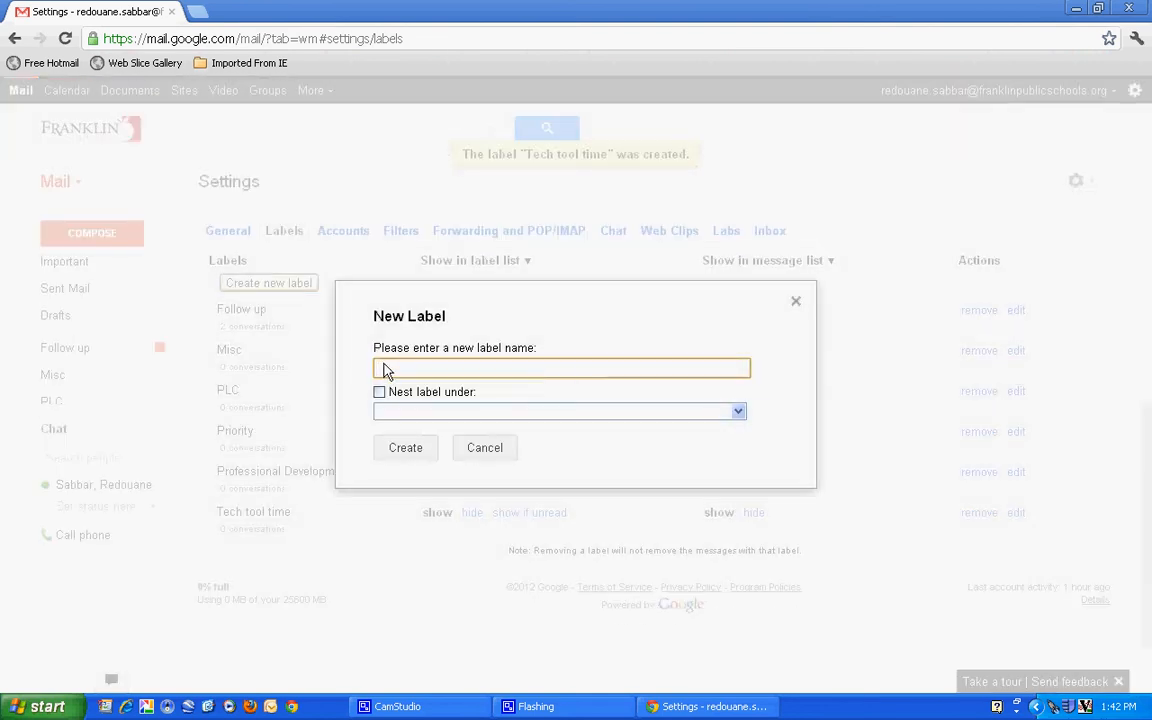
type("Google Docs")
left_click(380, 392)
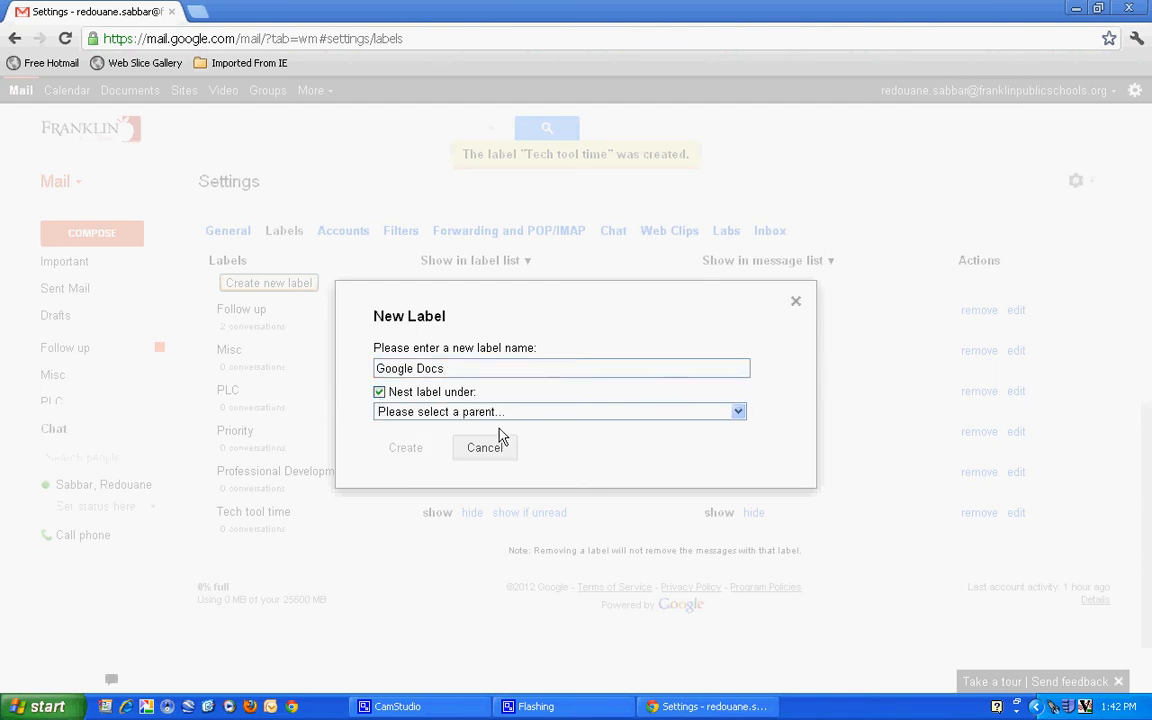
left_click(737, 411)
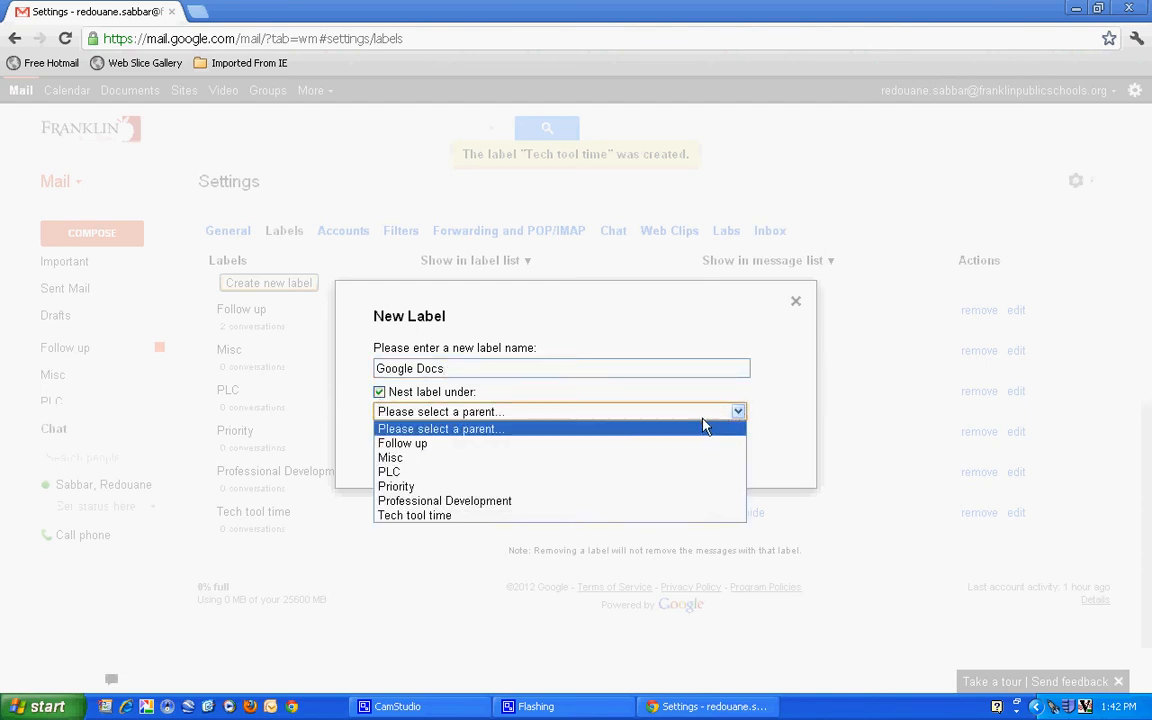
left_click(586, 515)
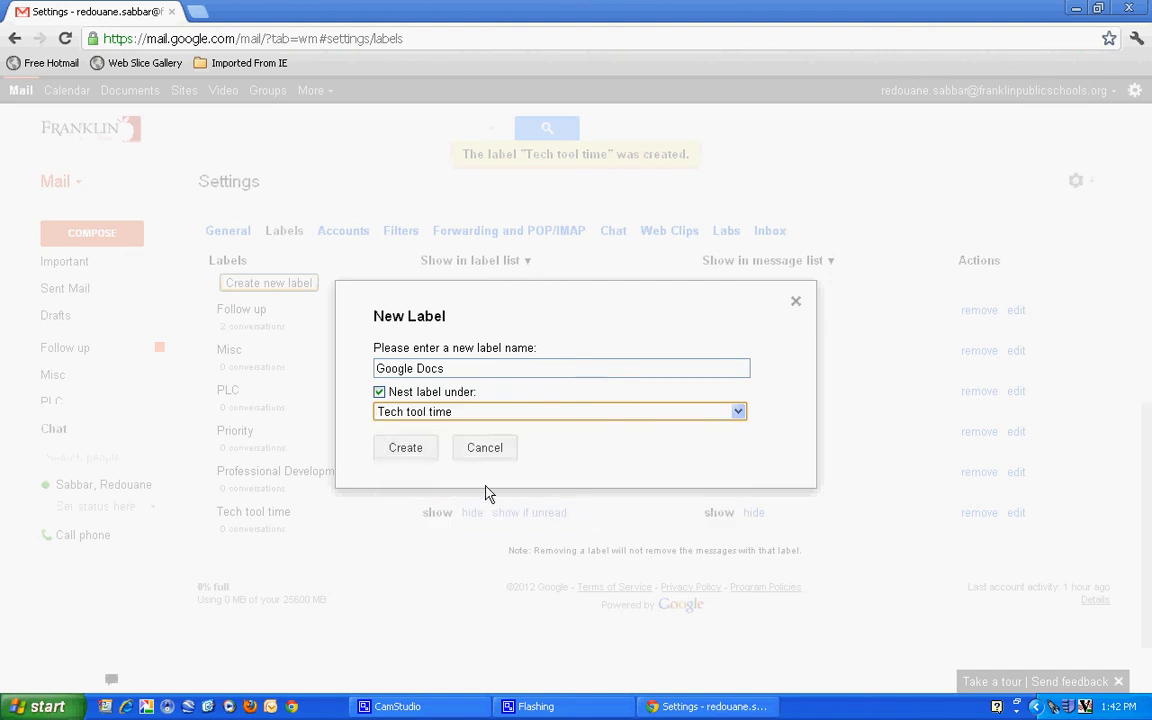
left_click(405, 448)
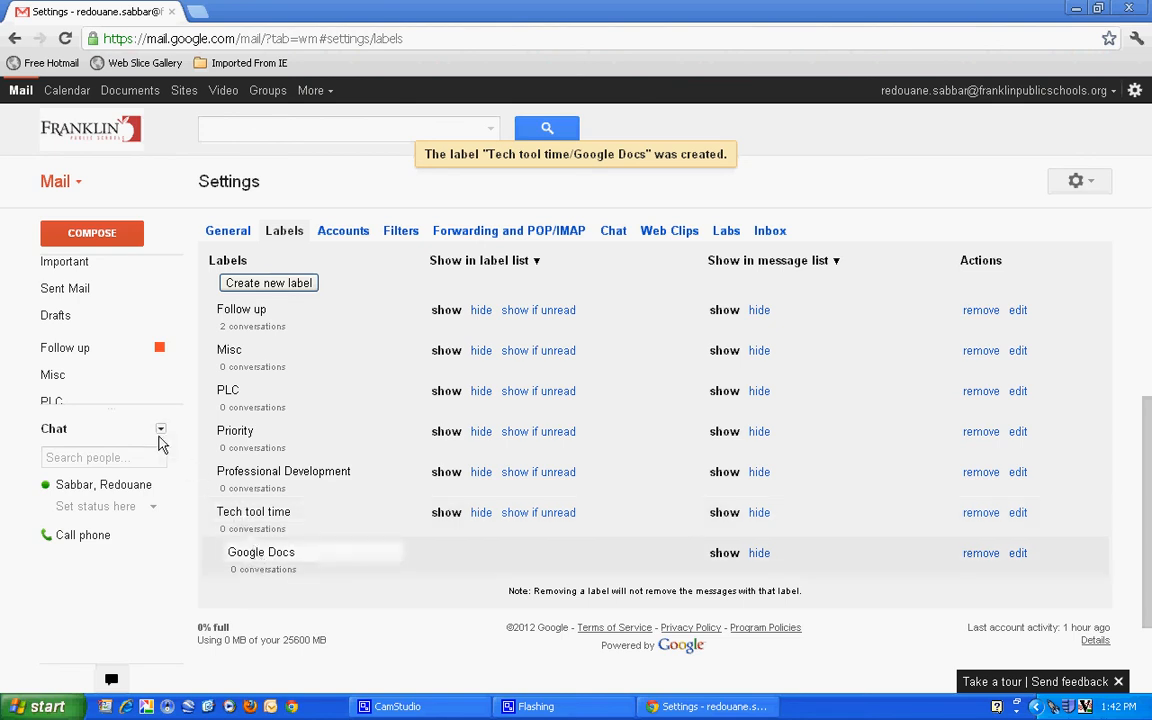
- Return to the inbox, open the "Follett E-Books" message and move it to the "Tech tool time/Google Docs" label
mouse_move(116, 324)
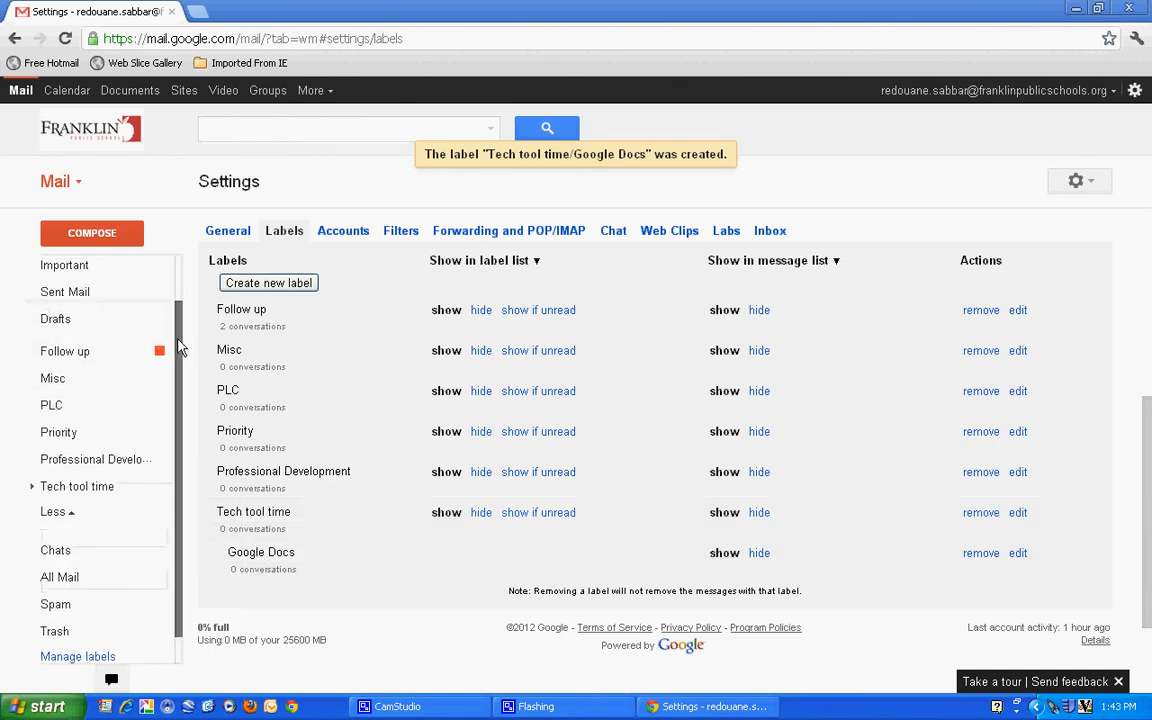
scroll(170, 330, "up", 2)
left_click(77, 271)
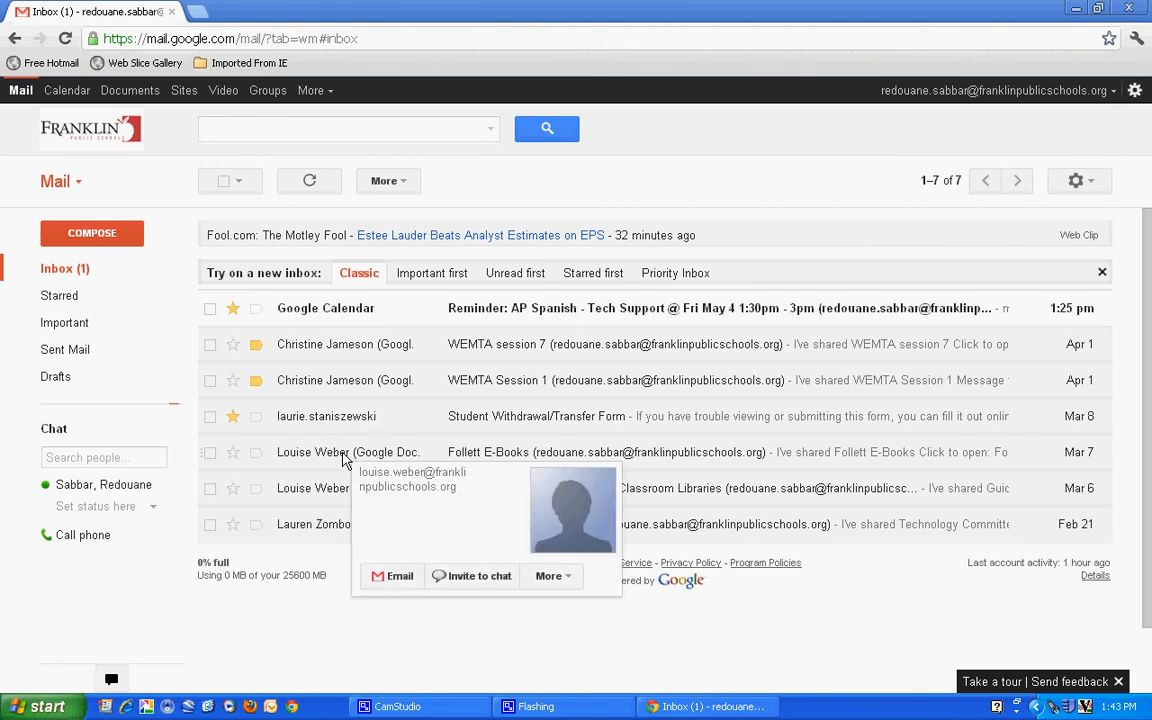
left_click(340, 455)
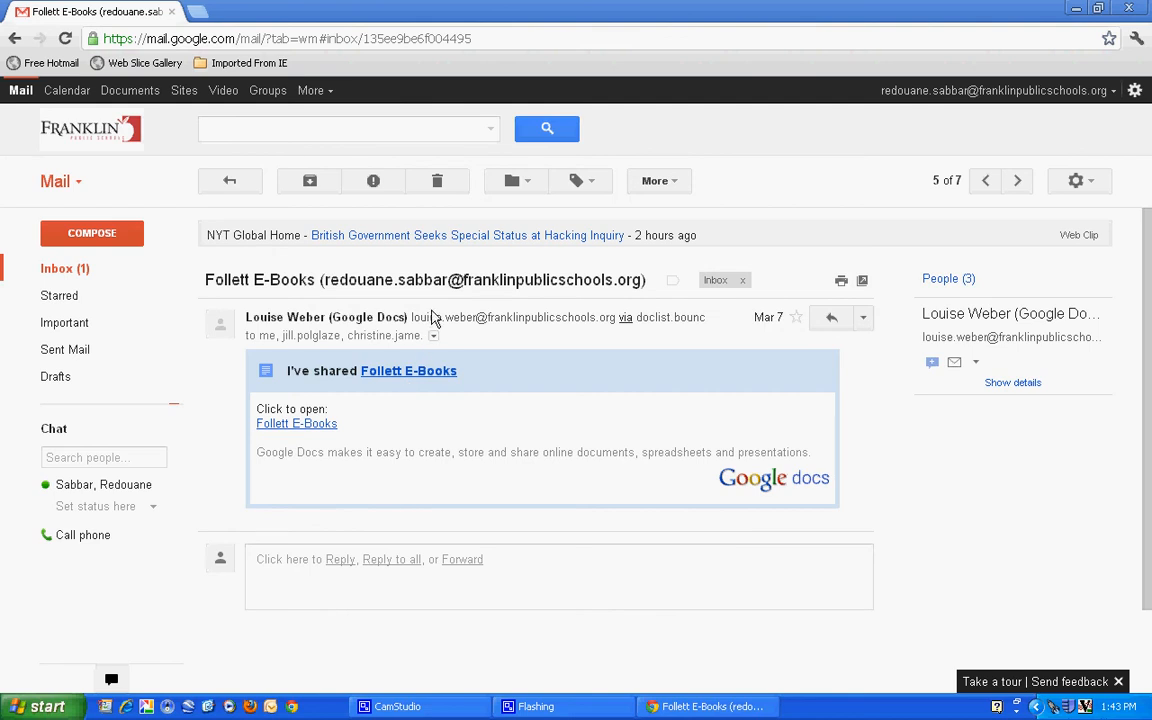
left_click(528, 185)
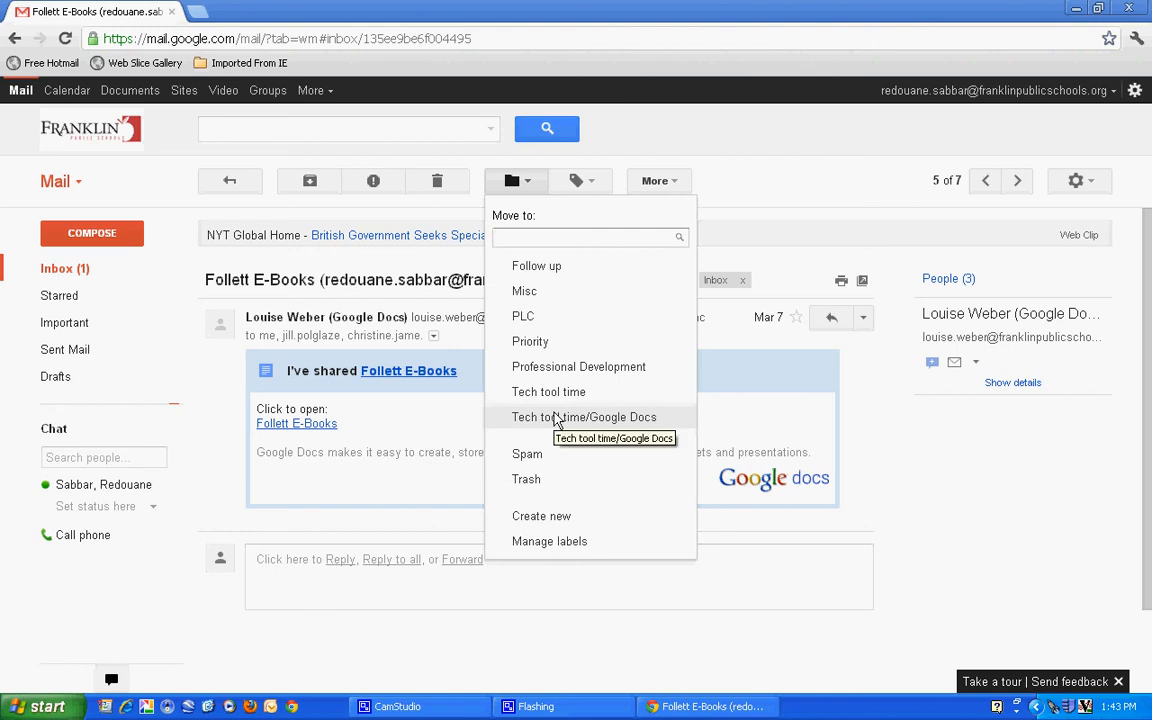
left_click(553, 418)
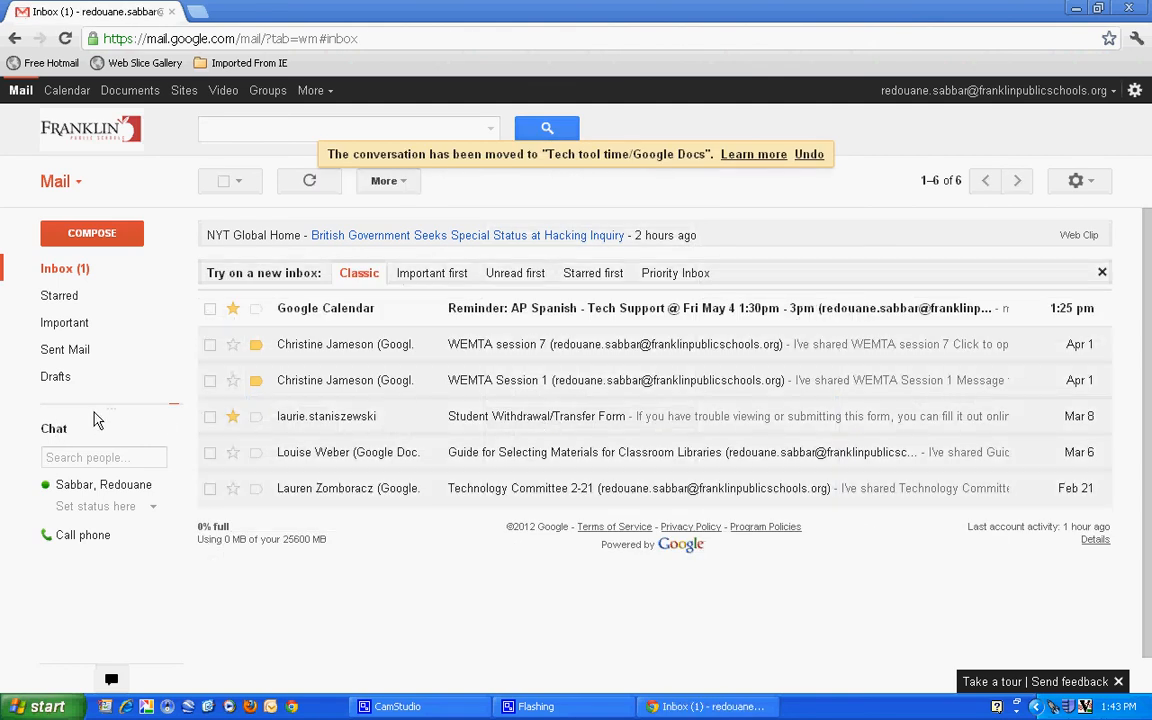
- Expand the "Tech tool time" label and view the messages filed under its nested "Google Docs" label
mouse_move(95, 406)
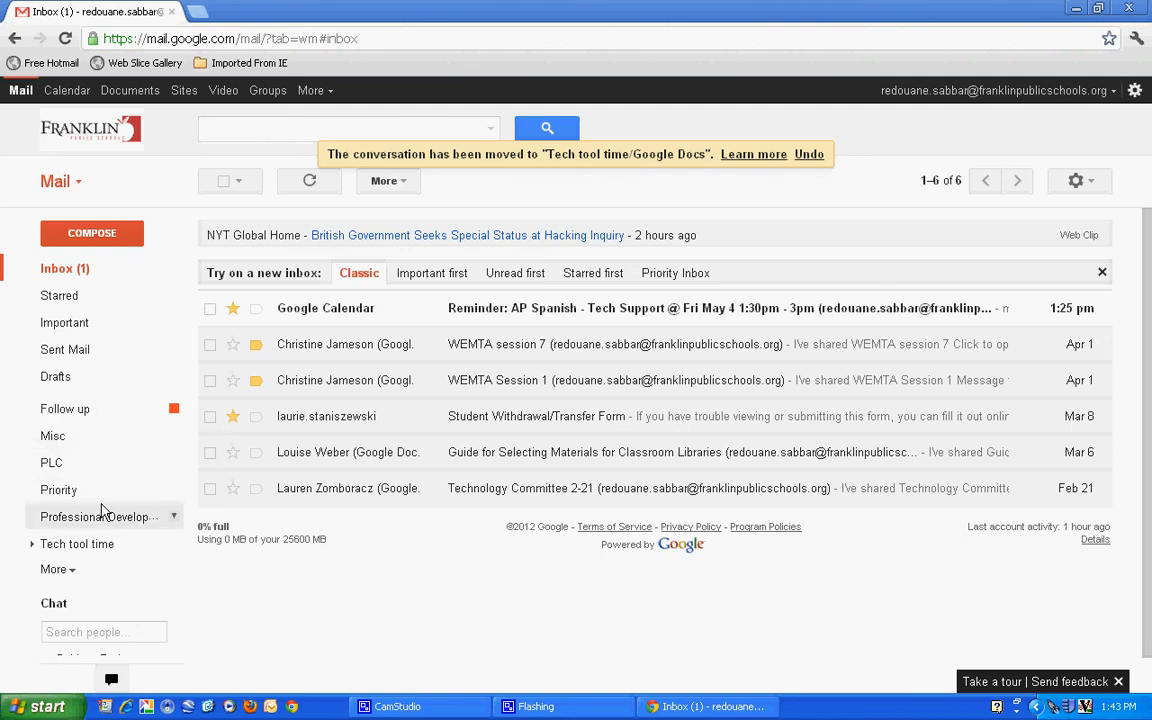
left_click(31, 548)
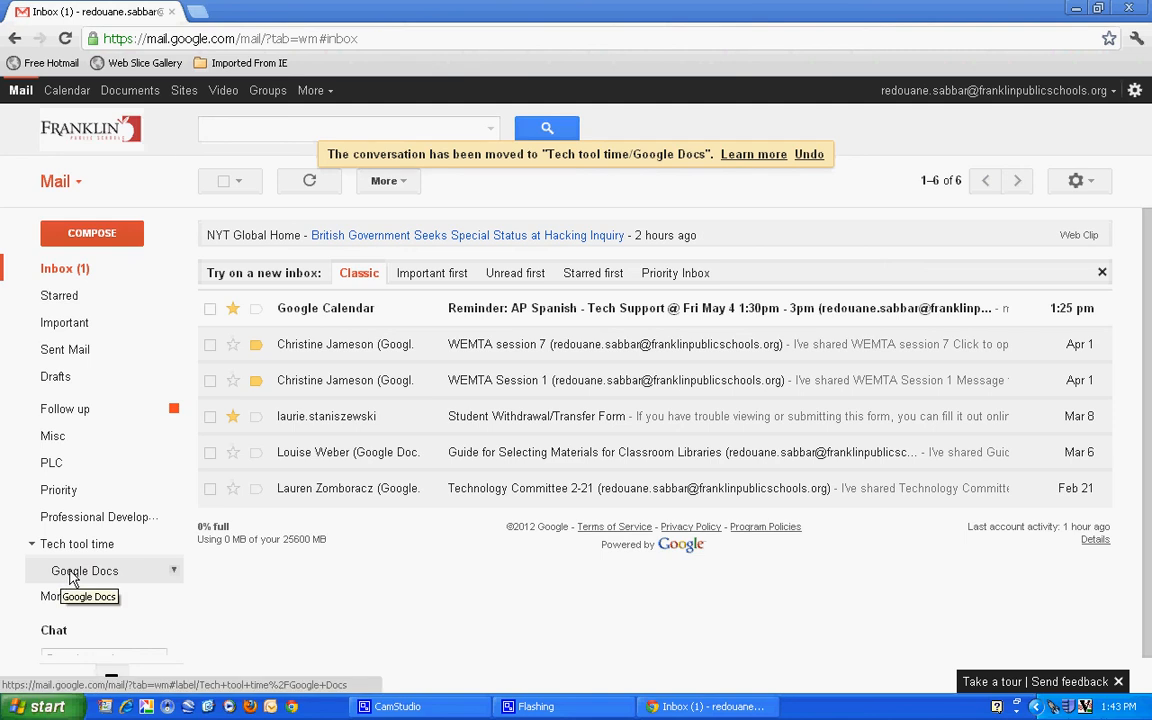
left_click(74, 572)
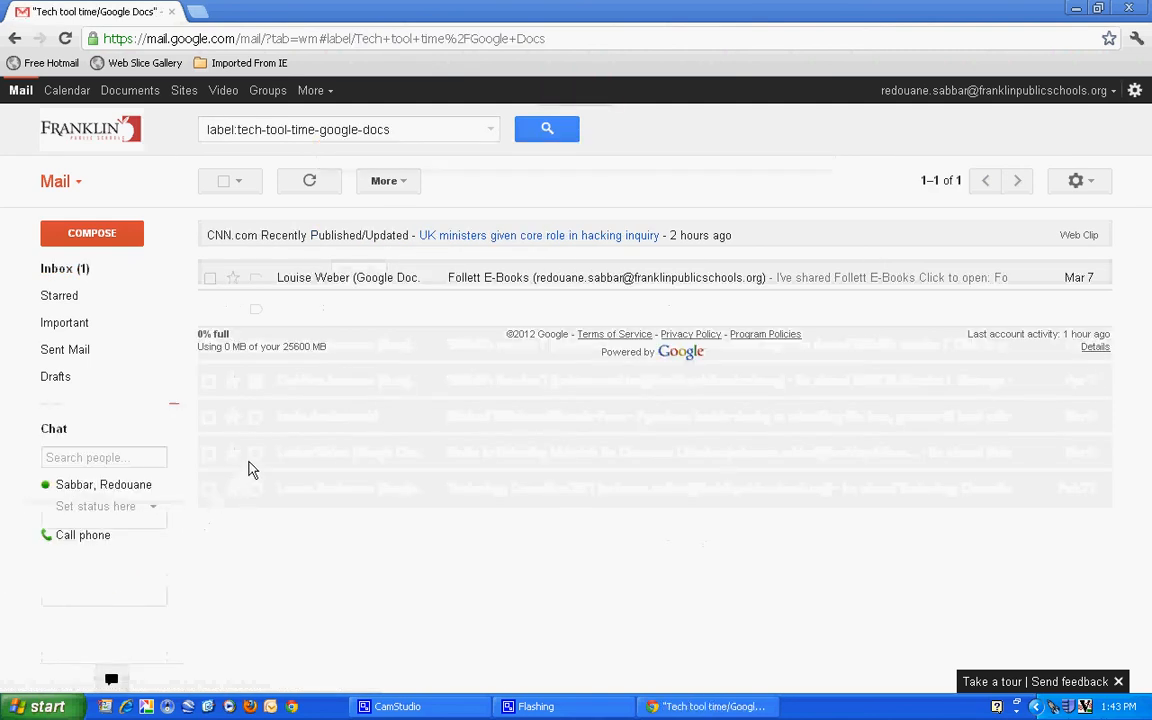
mouse_move(354, 282)
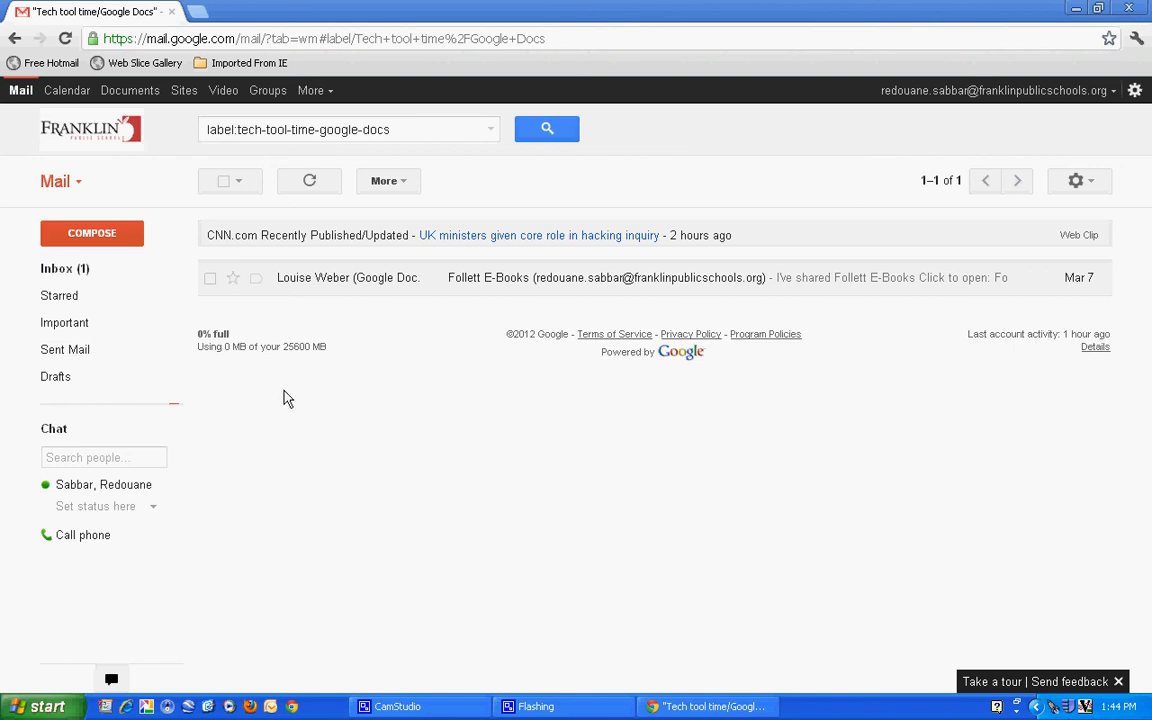
- Open the "Guide for Selecting Materials for Classroom Libraries" message from the inbox and move it to the "Follow up" label
mouse_move(144, 365)
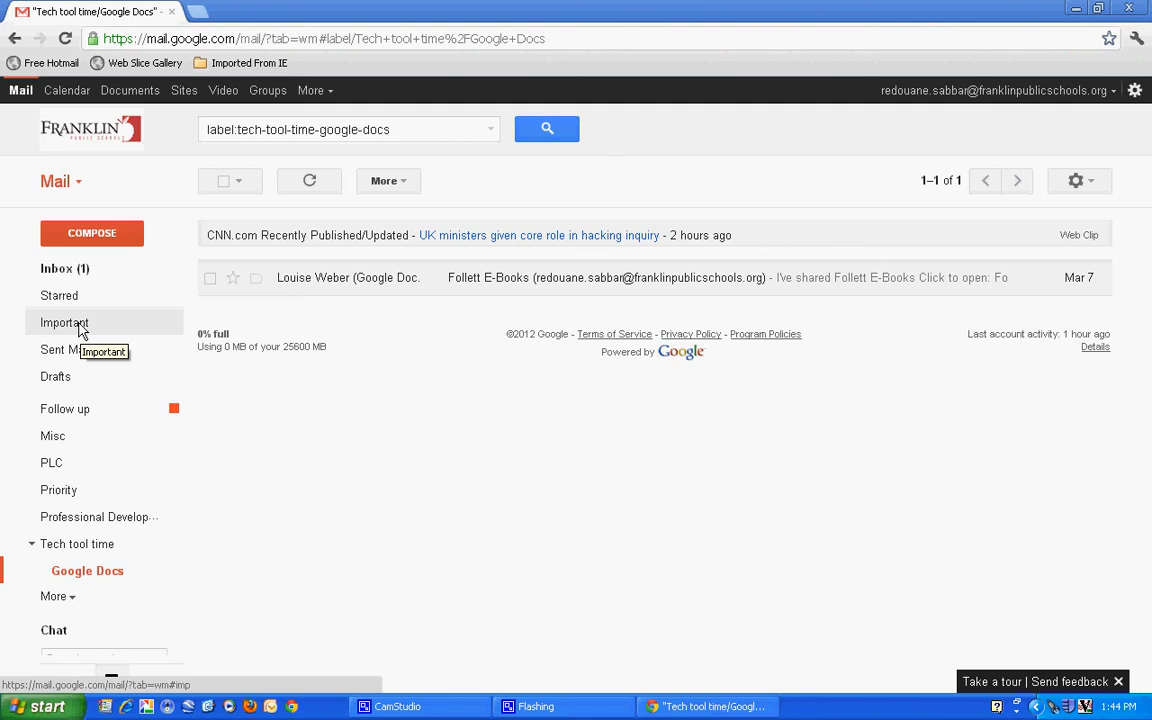
left_click(64, 268)
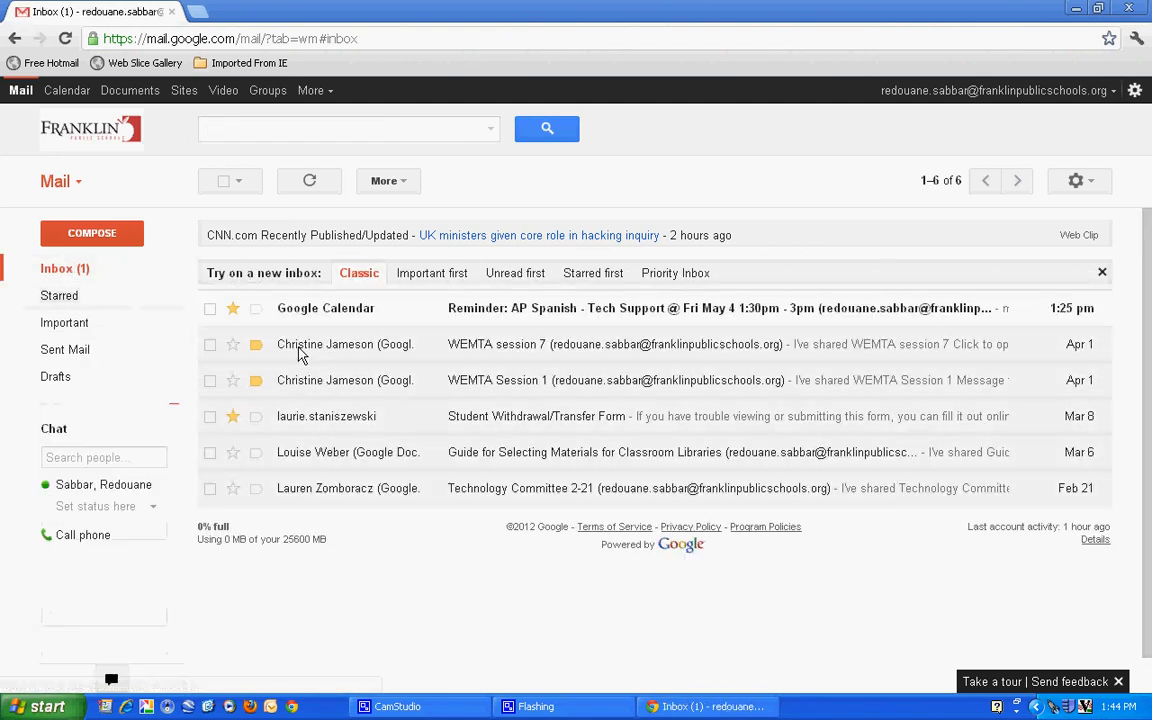
left_click(318, 456)
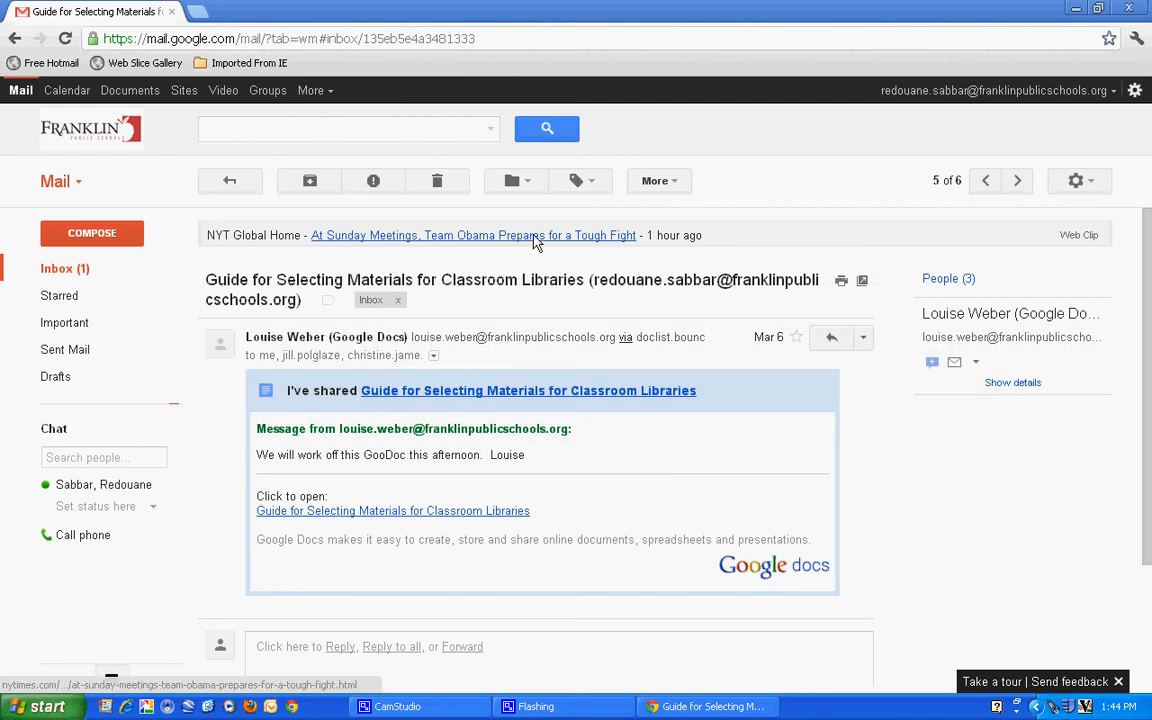
left_click(527, 183)
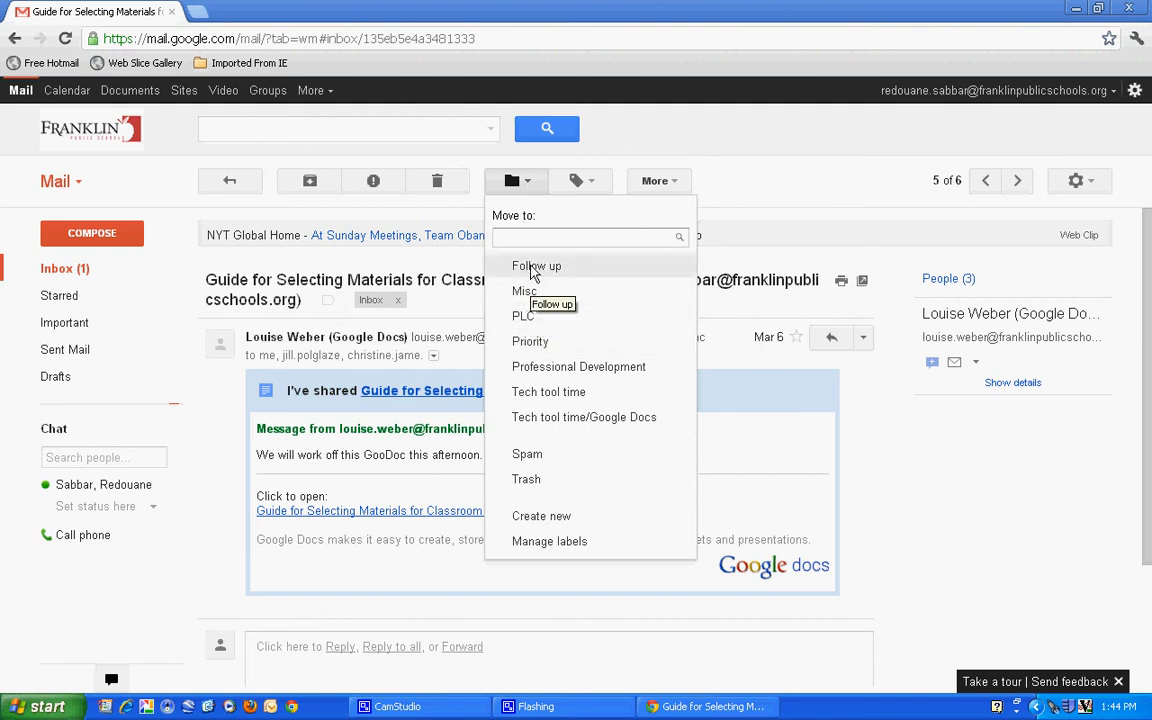
left_click(533, 268)
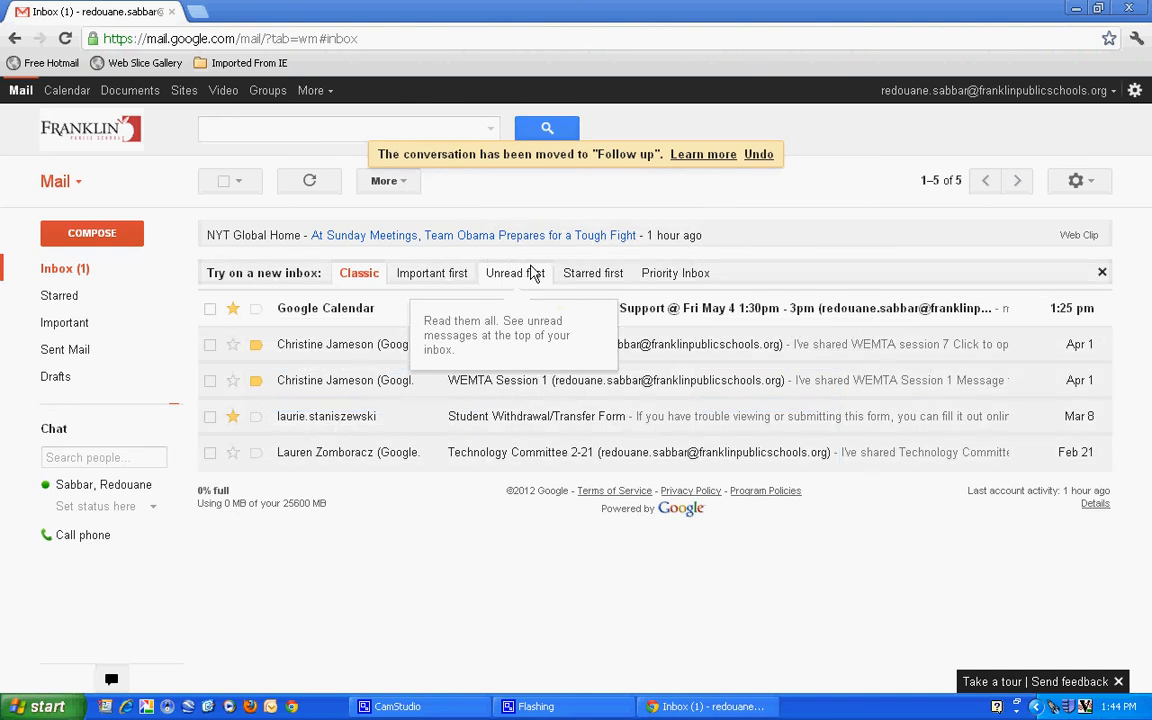
- View the messages under the "Follow up" label and open the "Info Tech Plan 12-15 GoalsOnly.doc" message
mouse_move(116, 386)
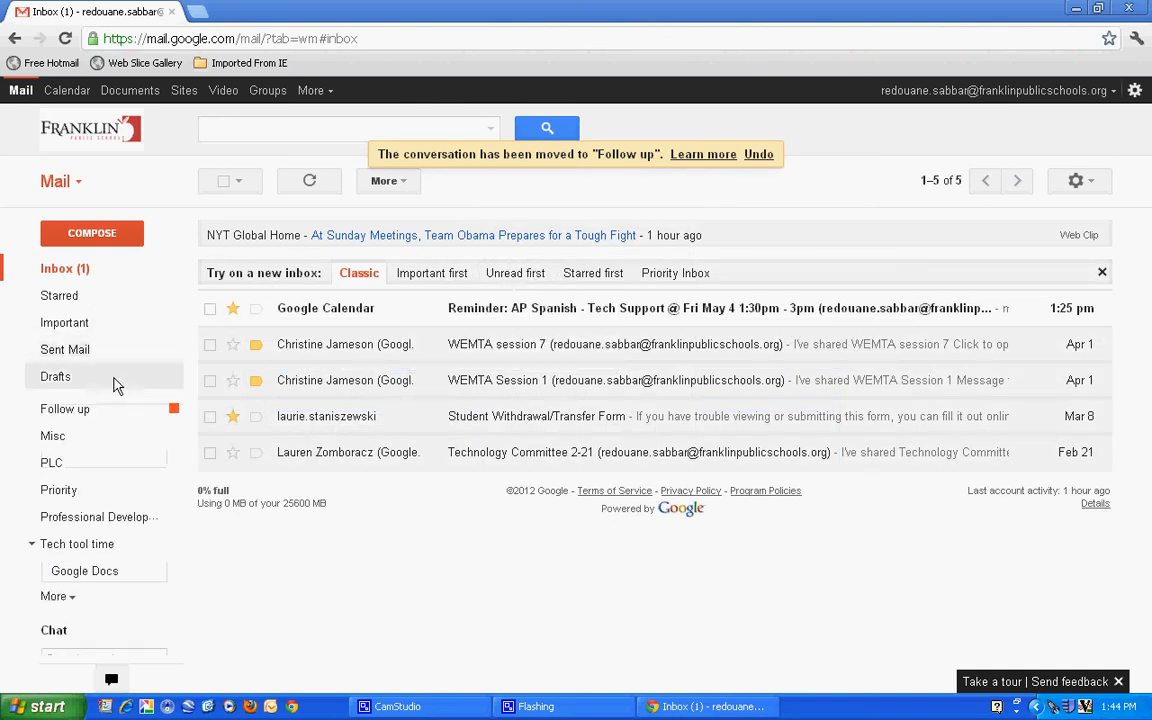
left_click(63, 412)
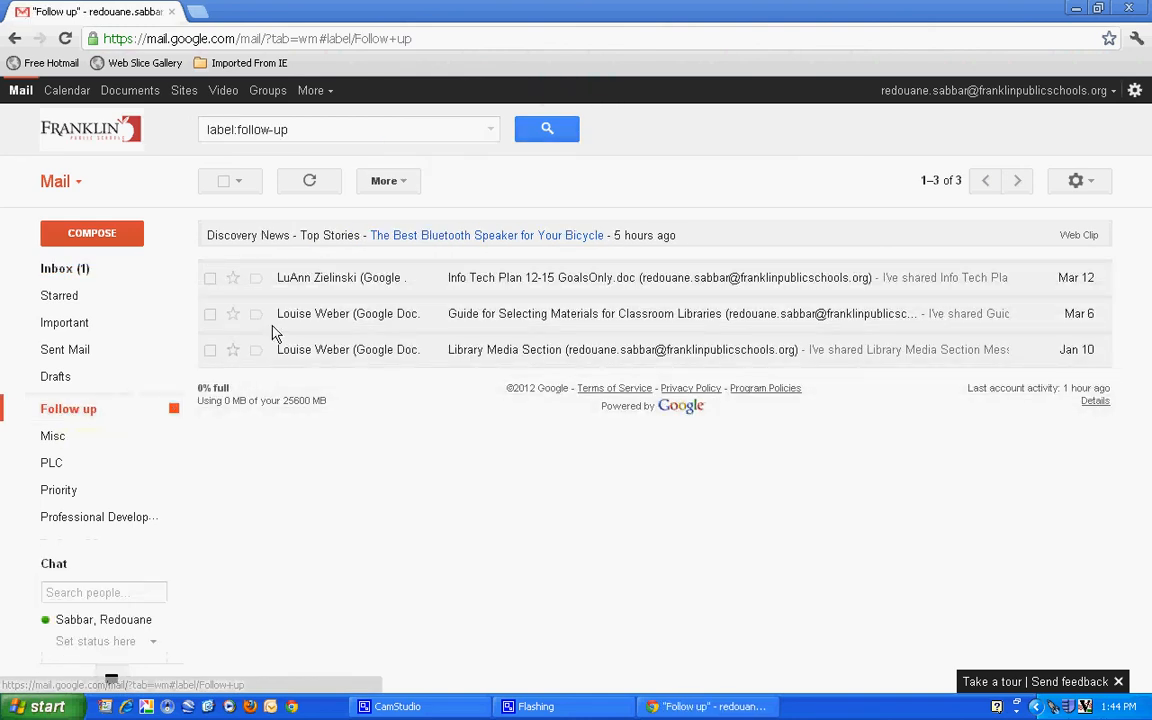
left_click(333, 285)
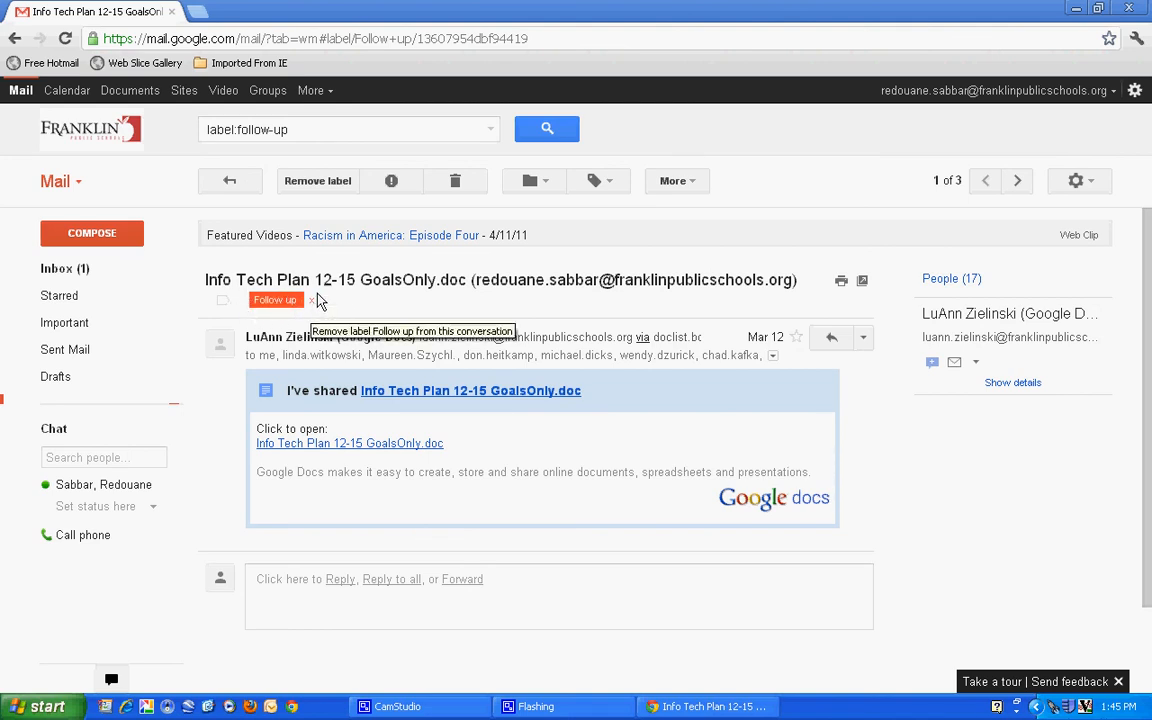
- Change the colour of the "Follow up" label to blue and return to the inbox
mouse_move(75, 425)
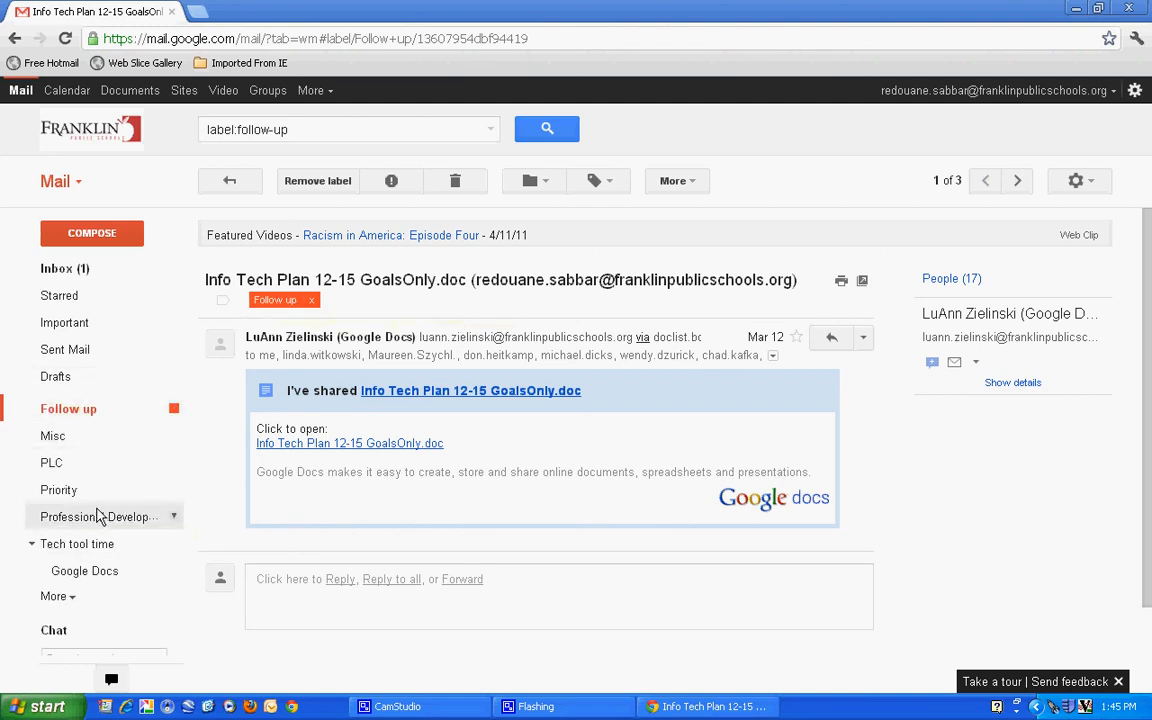
left_click(174, 410)
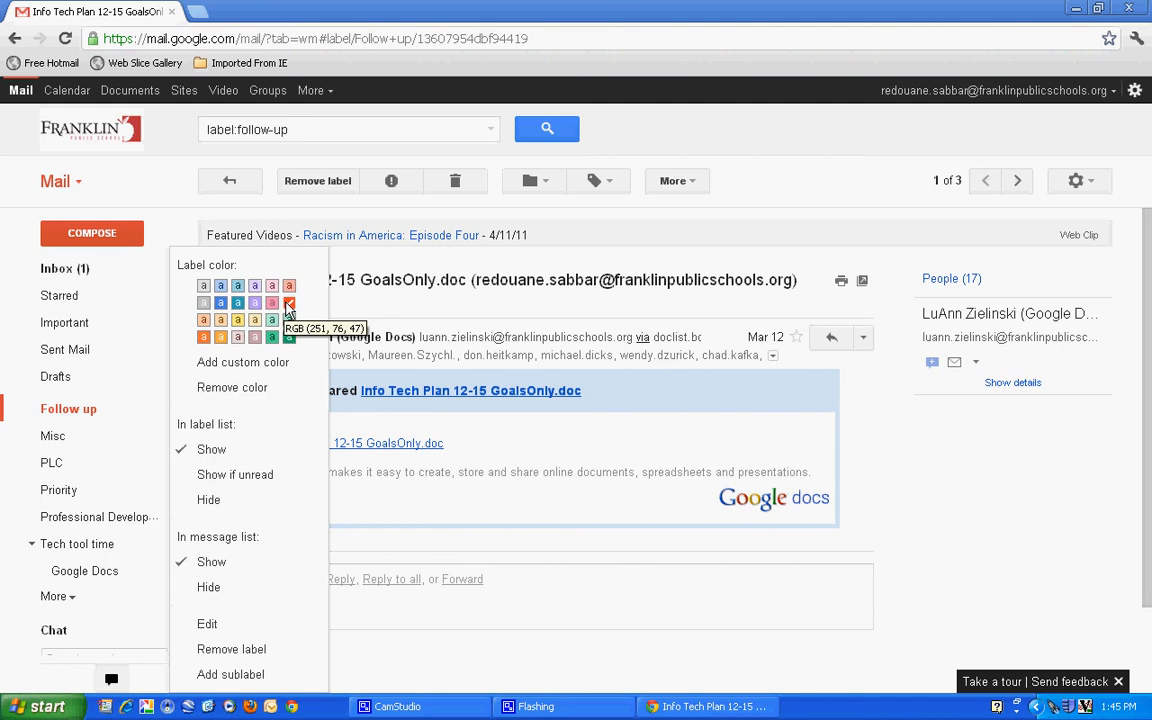
left_click(219, 304)
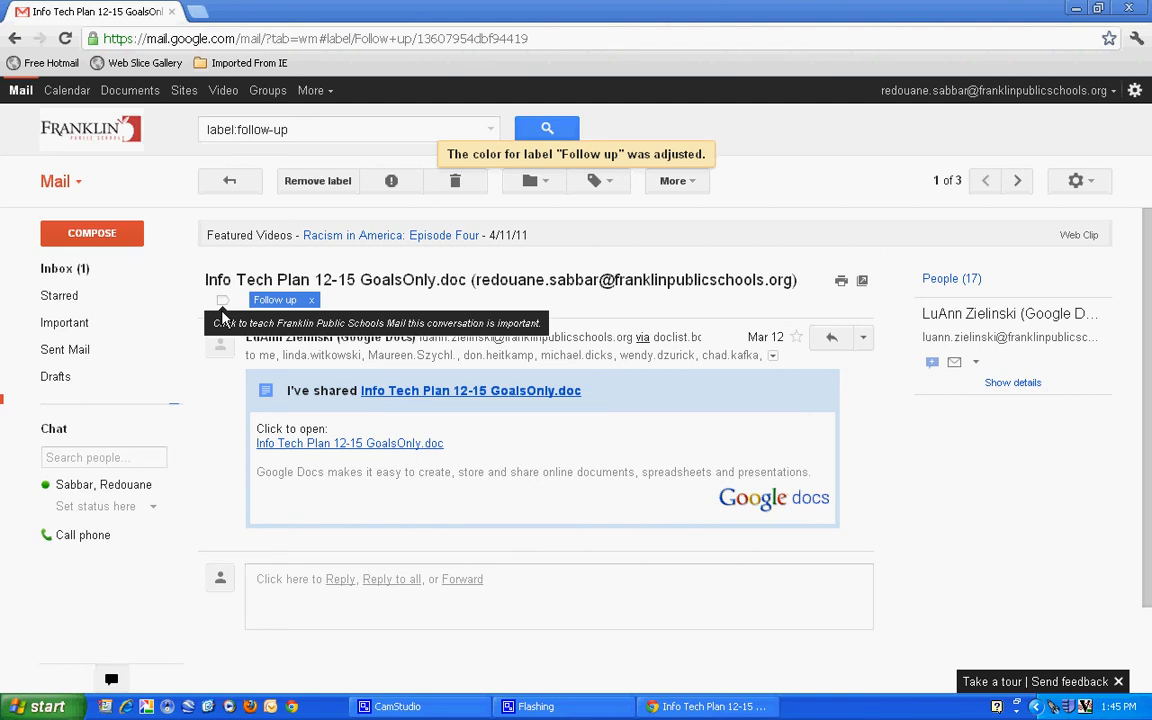
mouse_move(118, 320)
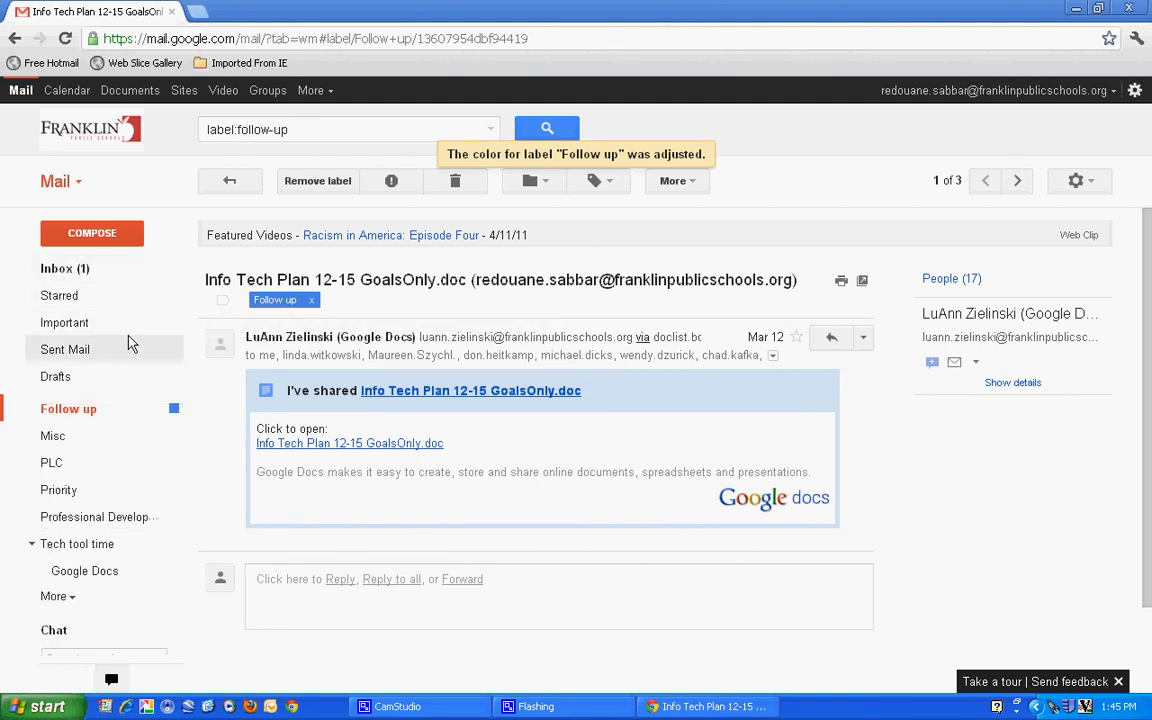
left_click(50, 269)
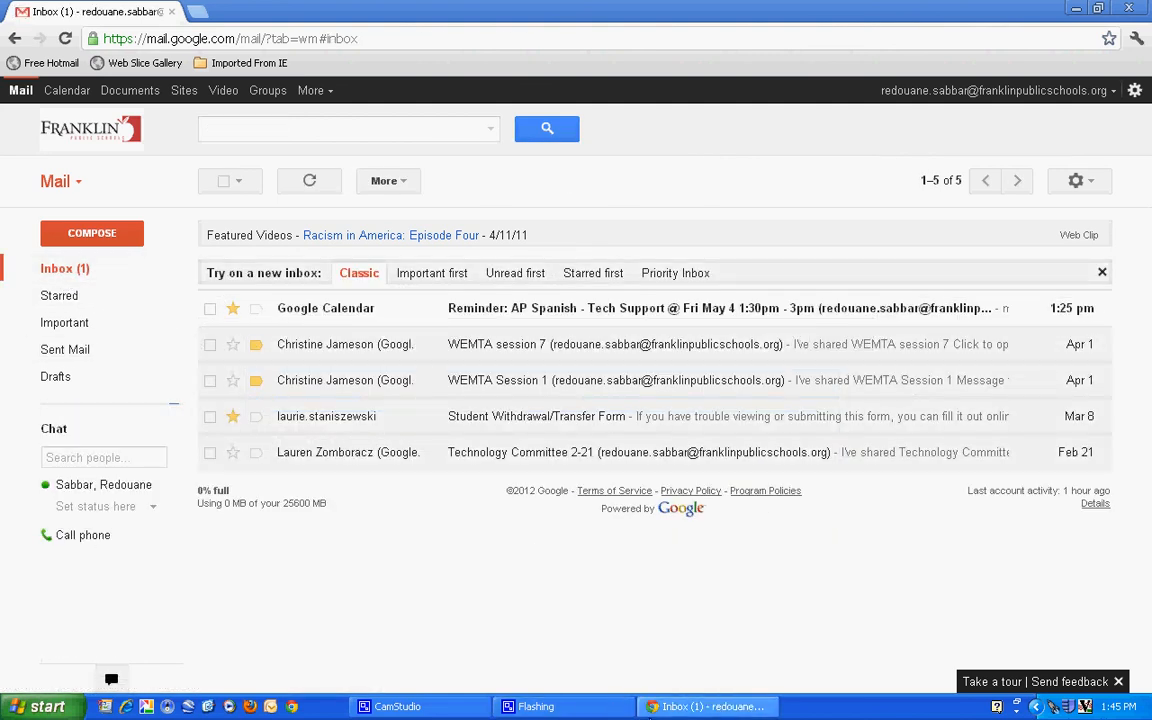
left_click(563, 710)
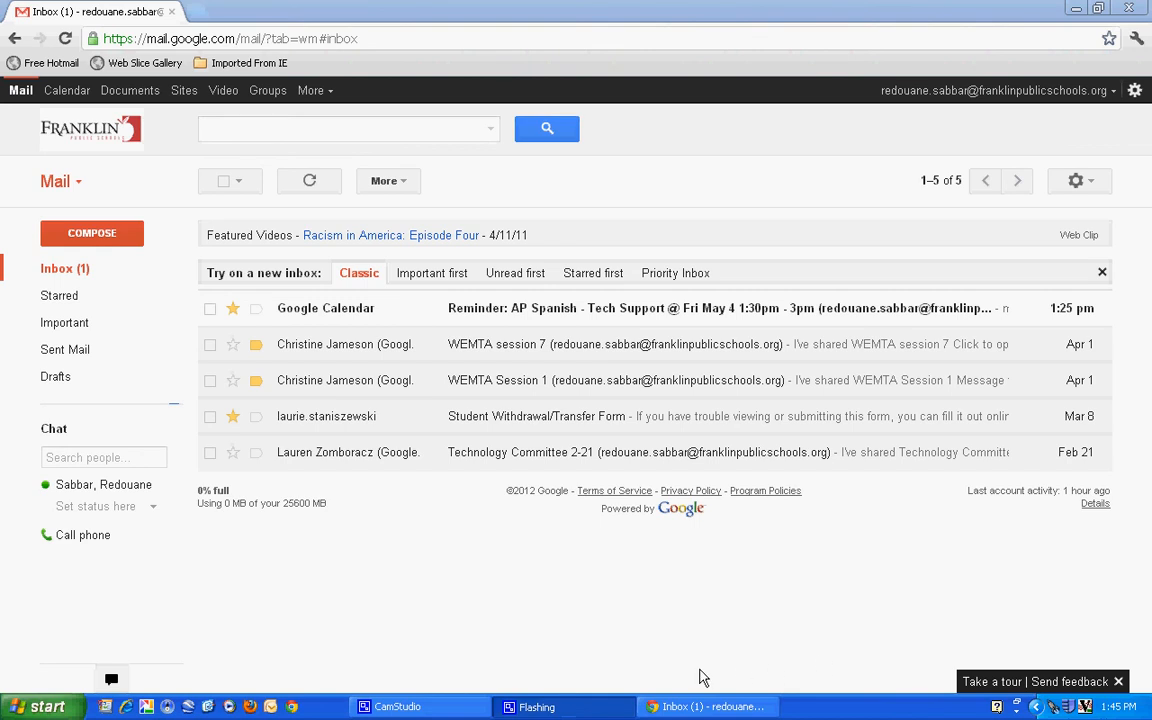
left_click(456, 708)
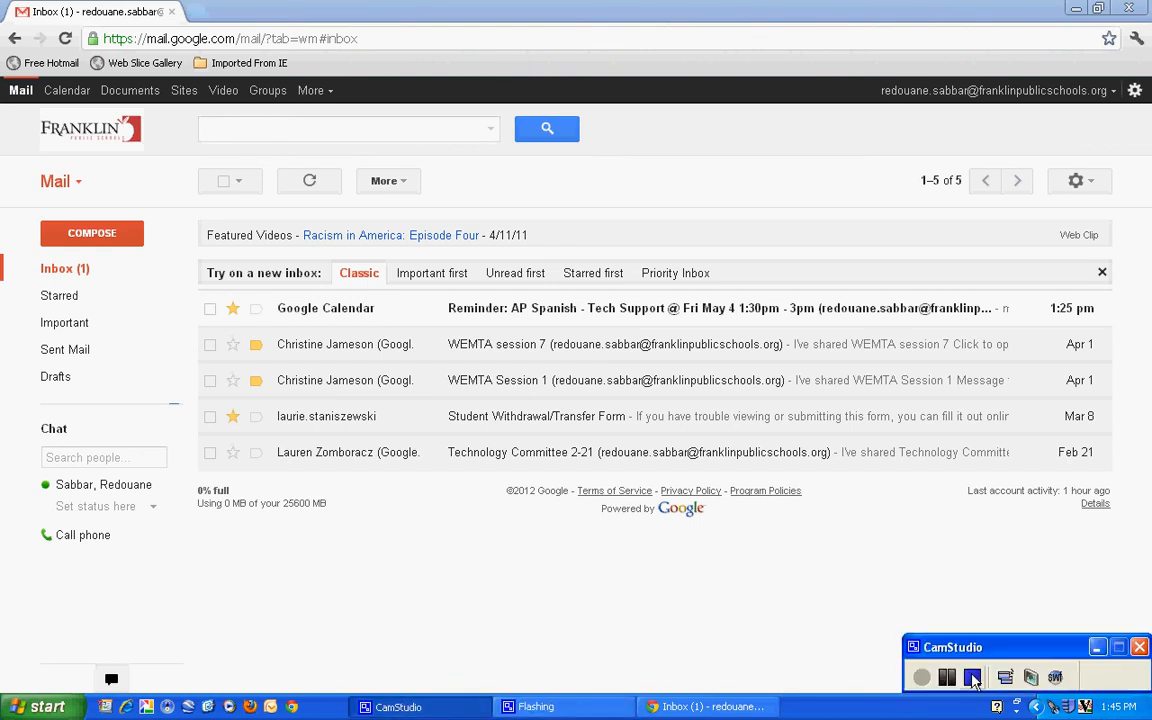